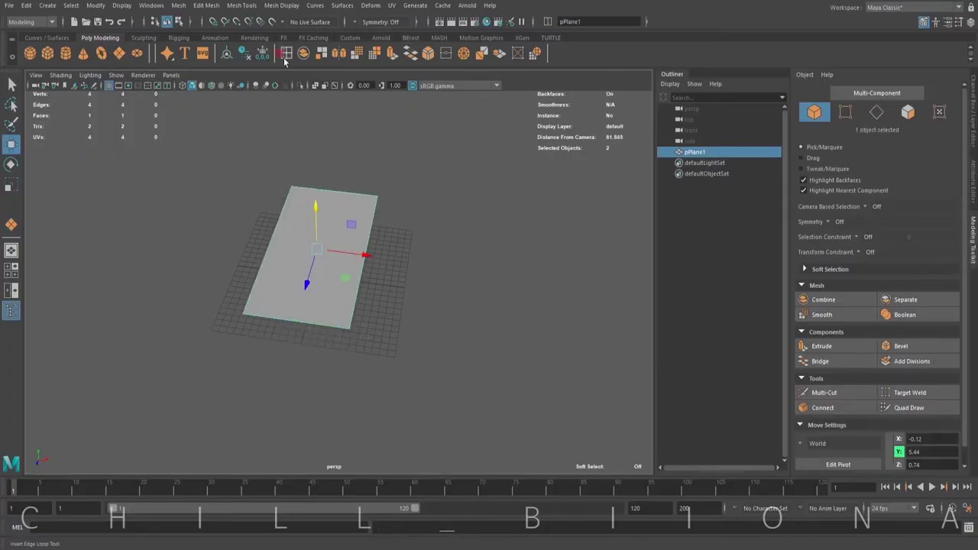
- Multi-Cut the plane into a grid and delete faces to leave a tree outline
click(308, 285)
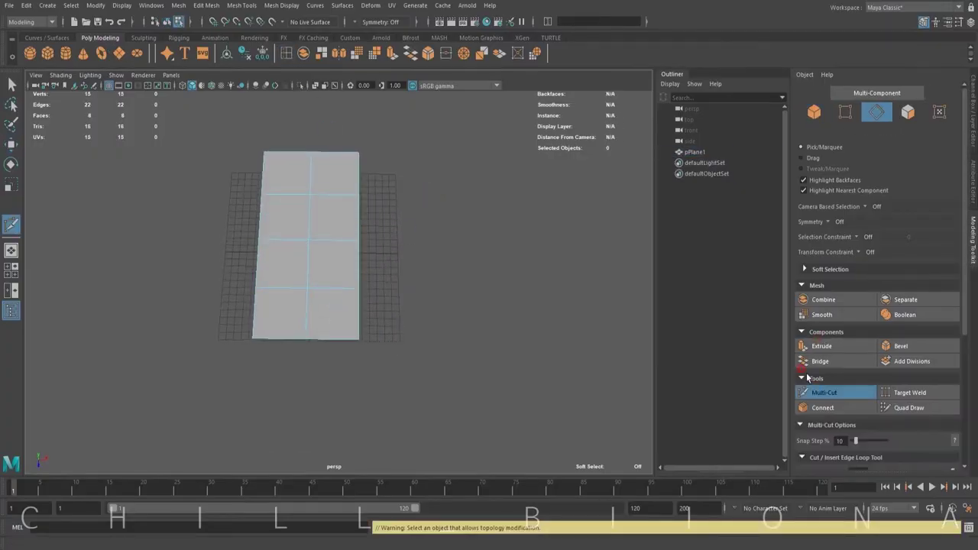
ctrl+click(331, 195)
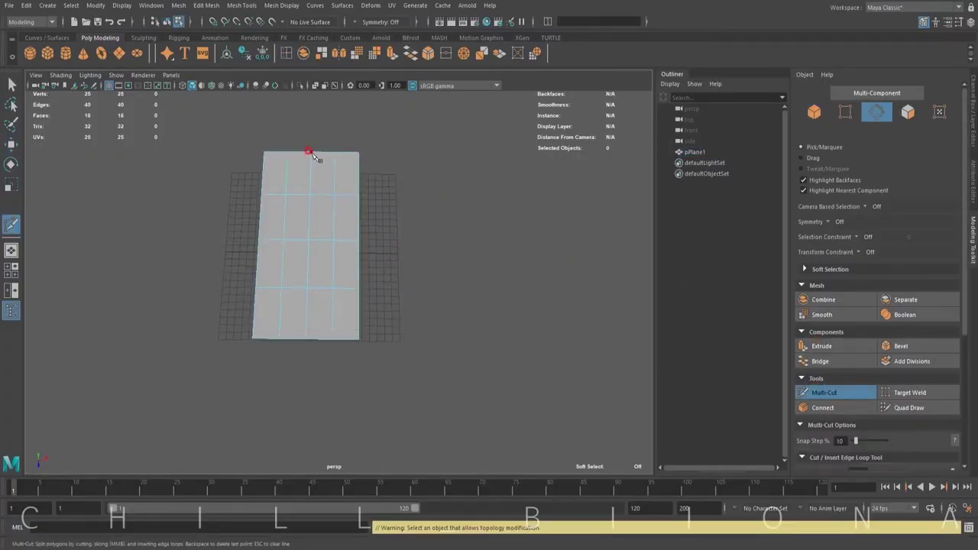
ctrl+click(281, 197)
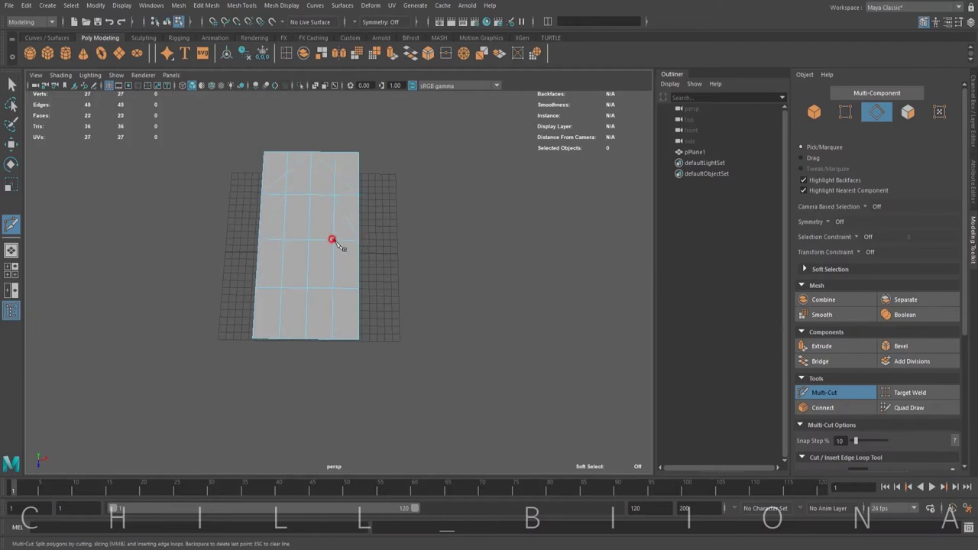
key(w)
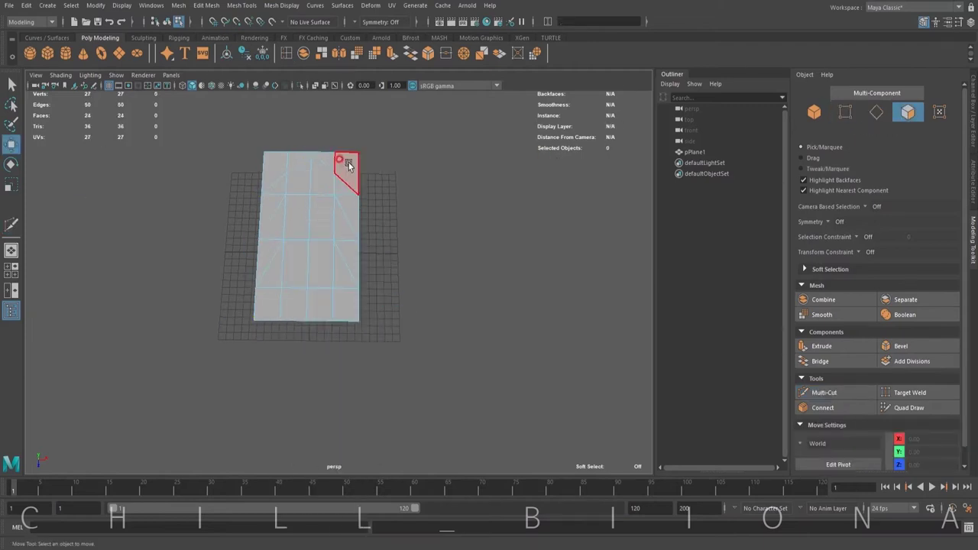
key(Delete)
- Extrude the tree outline for thickness and bevel its edges
key(F8)
key(ctrl+e)
mouse_move(371, 258)
alt+mouse_down()
mouse_move(359, 229)
mouse_move(379, 175)
alt+mouse_up()
alt+drag(388, 296, 212, 132)
key(F10)
key(q)
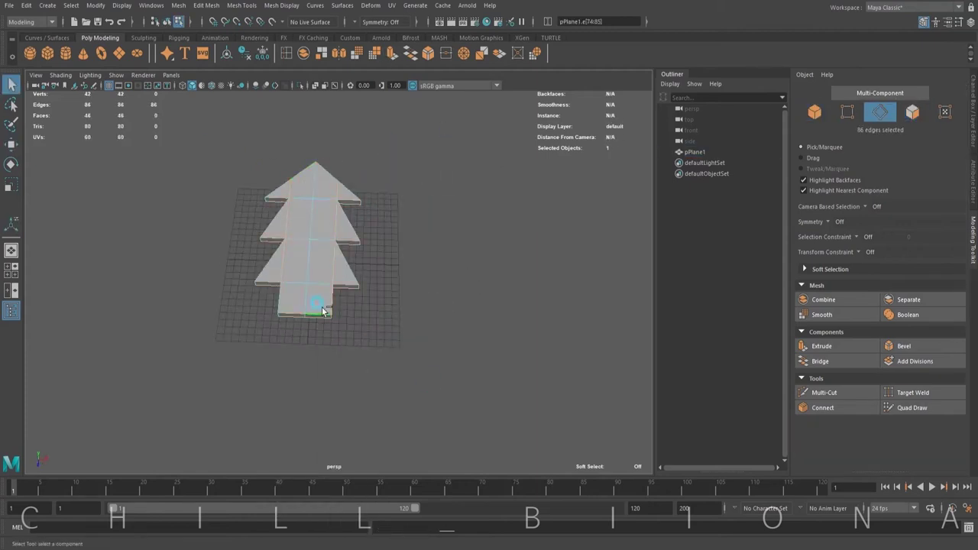
mouse_move(341, 269)
alt+mouse_down()
mouse_move(344, 306)
mouse_move(371, 316)
mouse_move(267, 367)
alt+mouse_up()
click(410, 53)
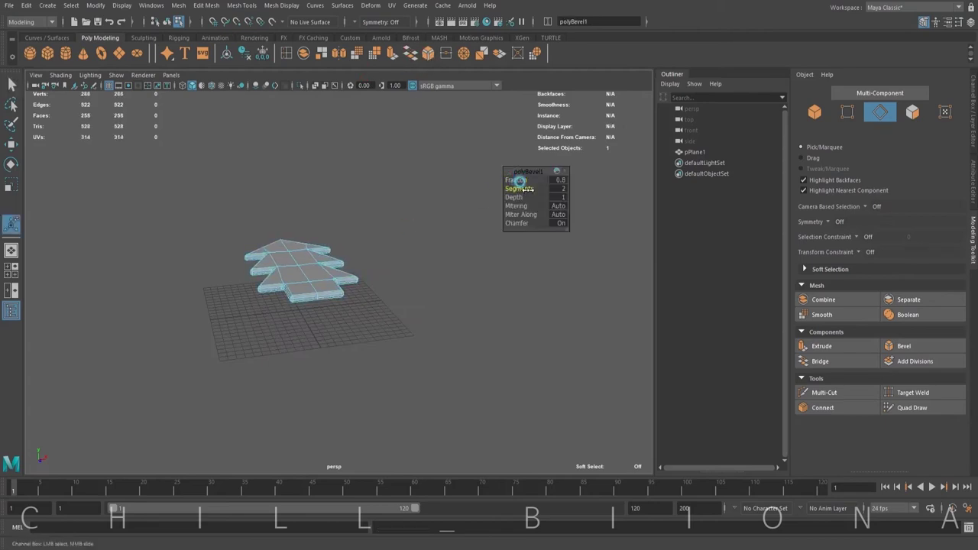
- Tweak the tree's branch and trunk vertices to refine the cookie shape
alt+drag(520, 182, 339, 256)
right_drag(280, 168, 298, 141)
key(w)
alt+drag(299, 141, 403, 196)
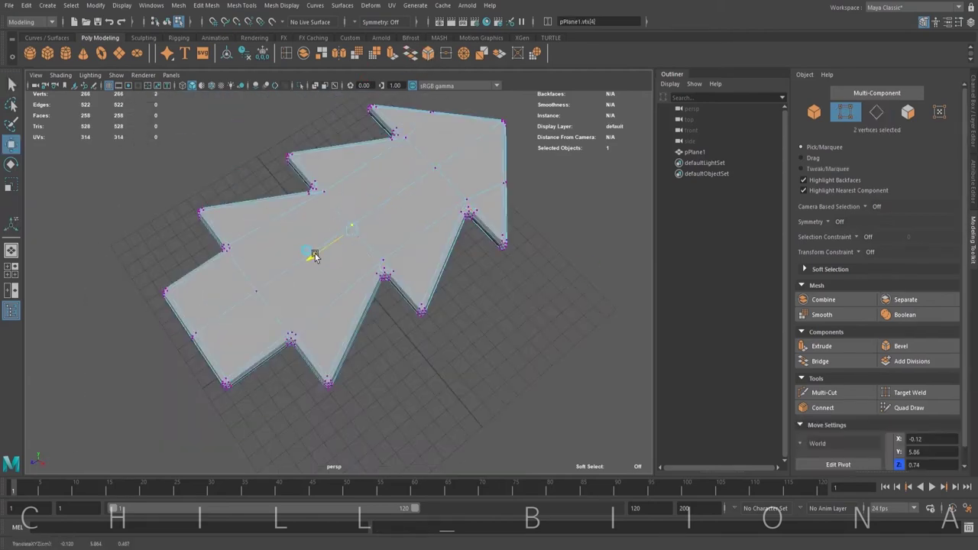
mouse_move(314, 256)
alt+mouse_down()
mouse_move(246, 164)
mouse_move(305, 332)
alt+mouse_up()
drag(260, 310, 353, 387)
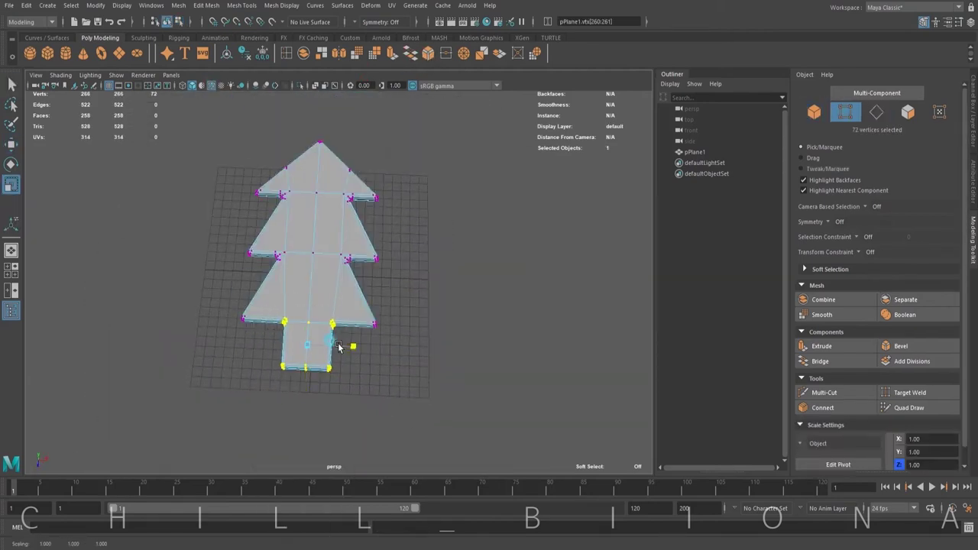
right_drag(397, 325, 392, 270)
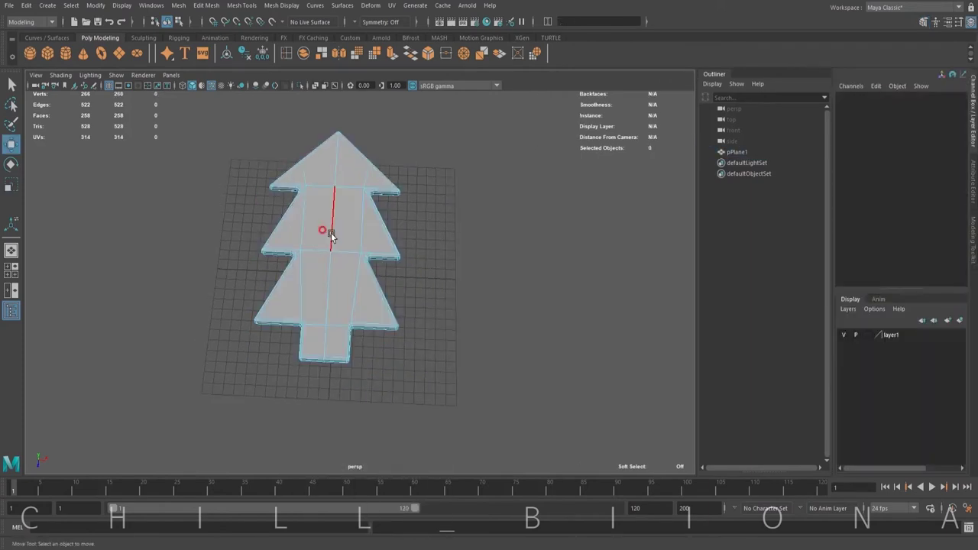
mouse_move(331, 232)
alt+mouse_down()
mouse_move(357, 269)
mouse_move(465, 277)
alt+mouse_up()
click(358, 269)
click(471, 266)
key(F8)
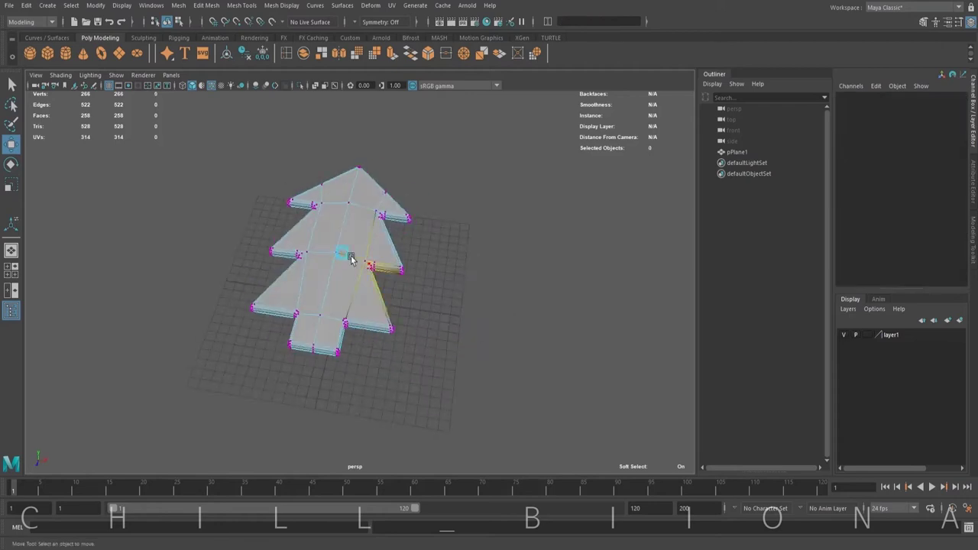
mouse_move(321, 258)
alt+mouse_down()
mouse_move(448, 279)
mouse_move(474, 298)
alt+mouse_up()
- Create a sphere, delete its lower half, and move the hemisphere beside the tree
right_drag(448, 203, 428, 218)
mouse_move(397, 183)
mouse_down()
mouse_move(505, 222)
mouse_move(426, 249)
mouse_move(459, 152)
mouse_up()
key(Delete)
right_drag(458, 137, 512, 131)
drag(459, 115, 450, 256)
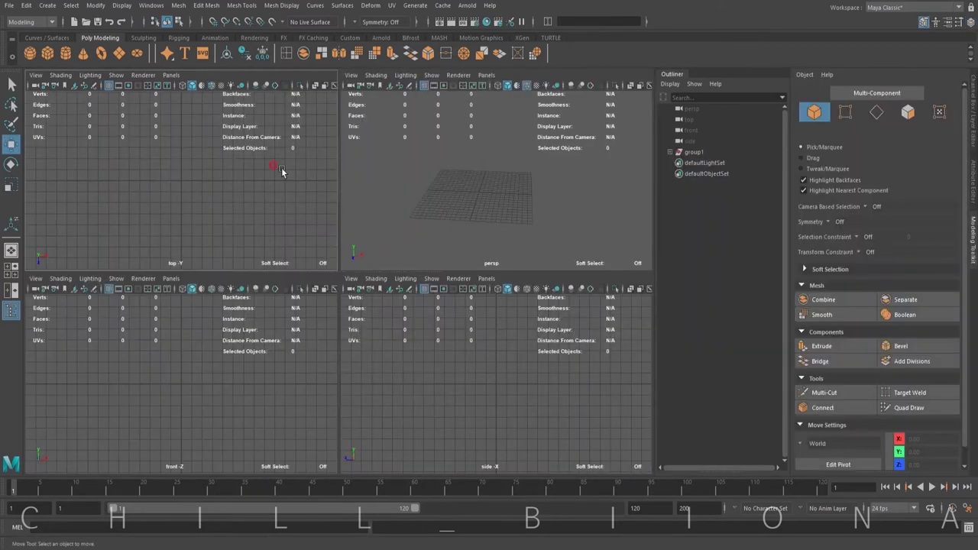
- In a maximized top view, draw a half gingerbread-man outline with Create Polygon
key(space)
click(241, 5)
click(233, 72)
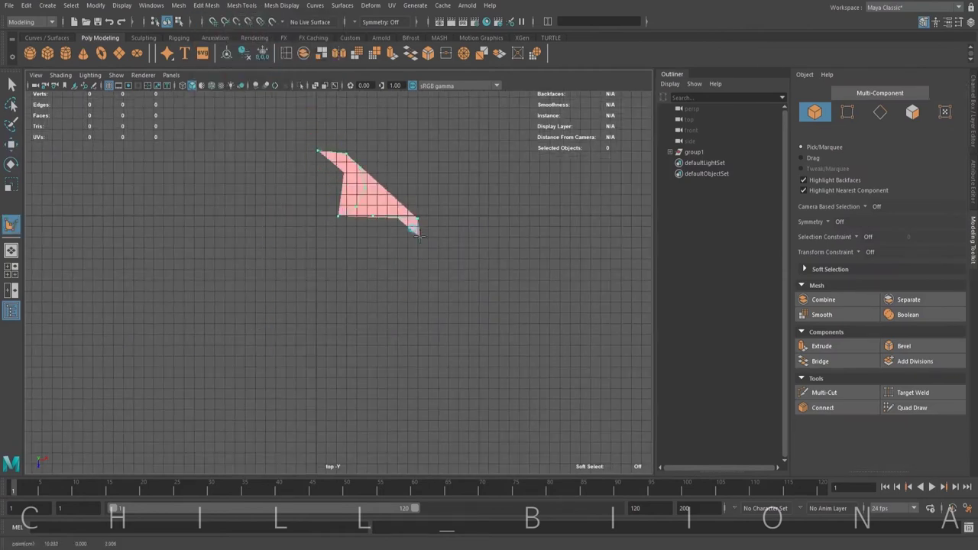
click(374, 314)
click(397, 351)
click(389, 368)
click(359, 376)
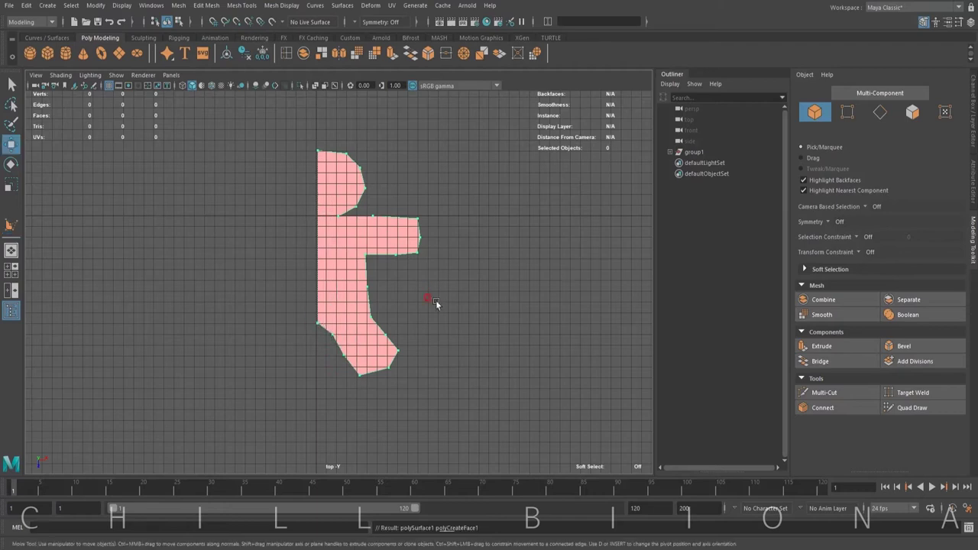
key(Return)
key(w)
click(344, 359)
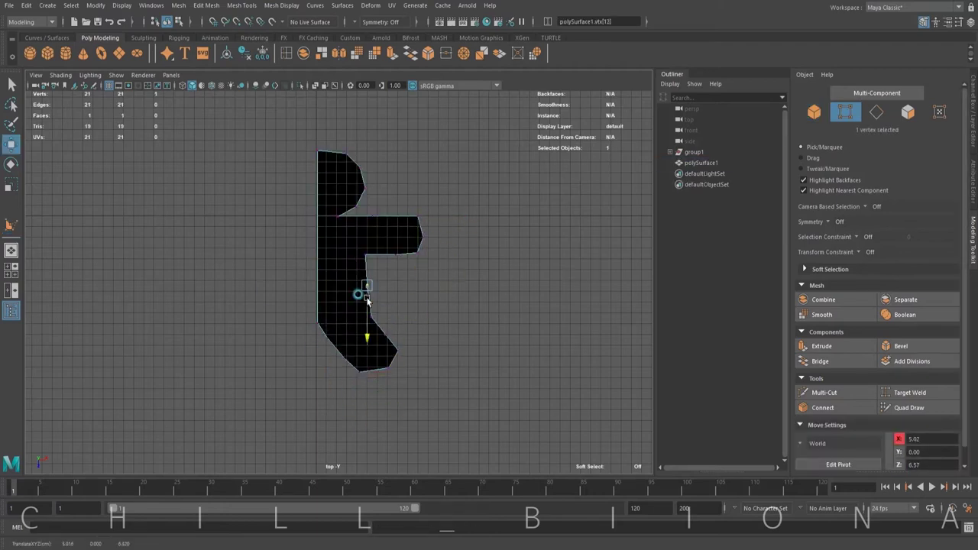
- Connect the arm vertices with a new edge and nudge the arm tip and leg vertices
click(410, 217)
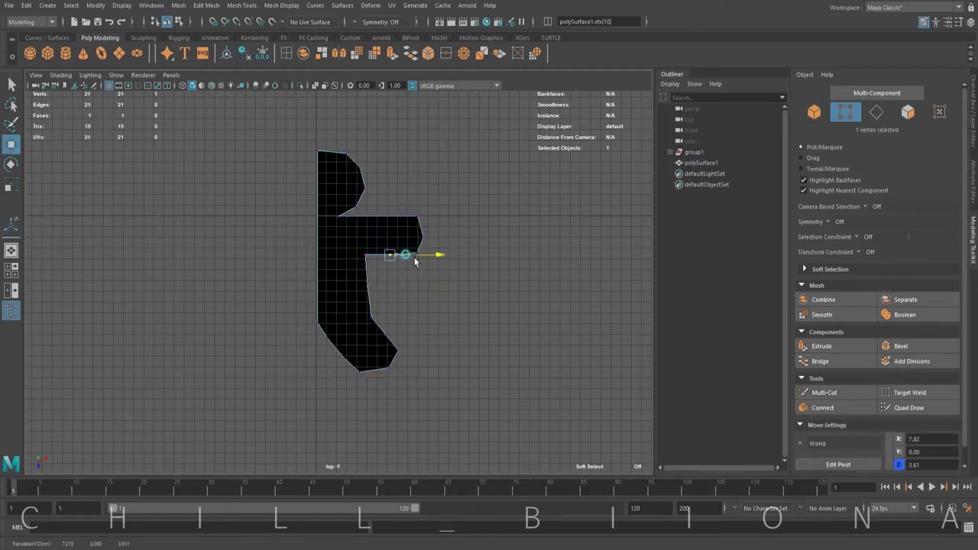
click(841, 411)
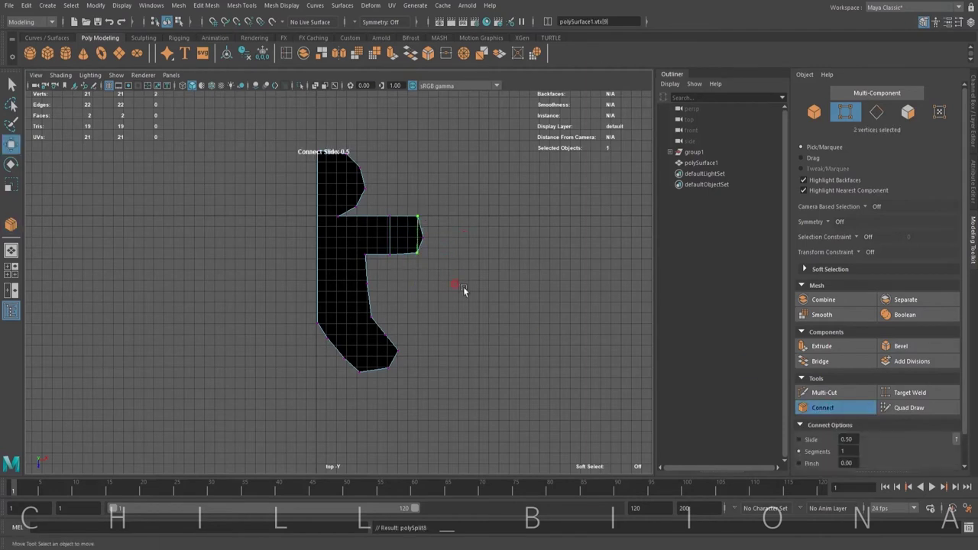
click(422, 237)
drag(474, 237, 538, 219)
click(386, 336)
shift+click(344, 360)
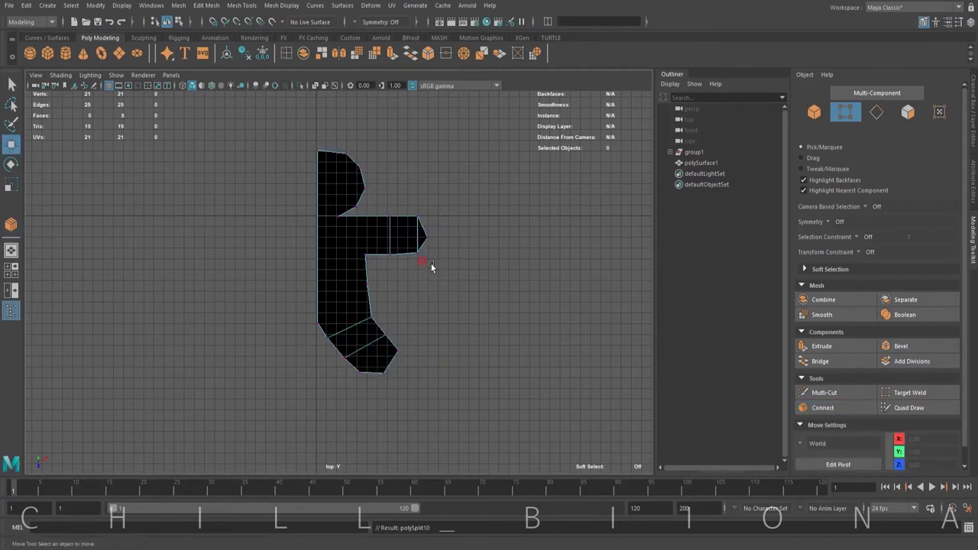
- Mirror the half outline into a full gingerbread figure
key(F8)
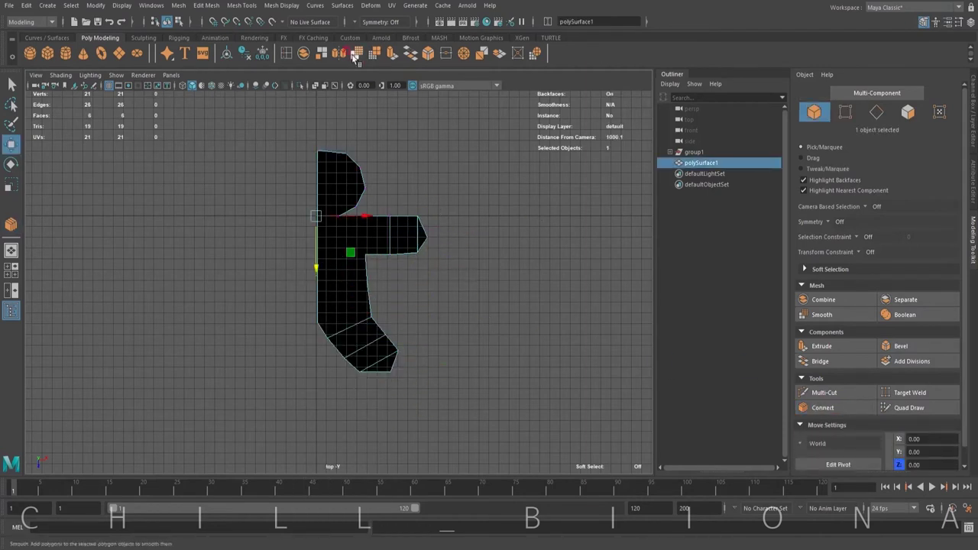
key(F9)
click(316, 145)
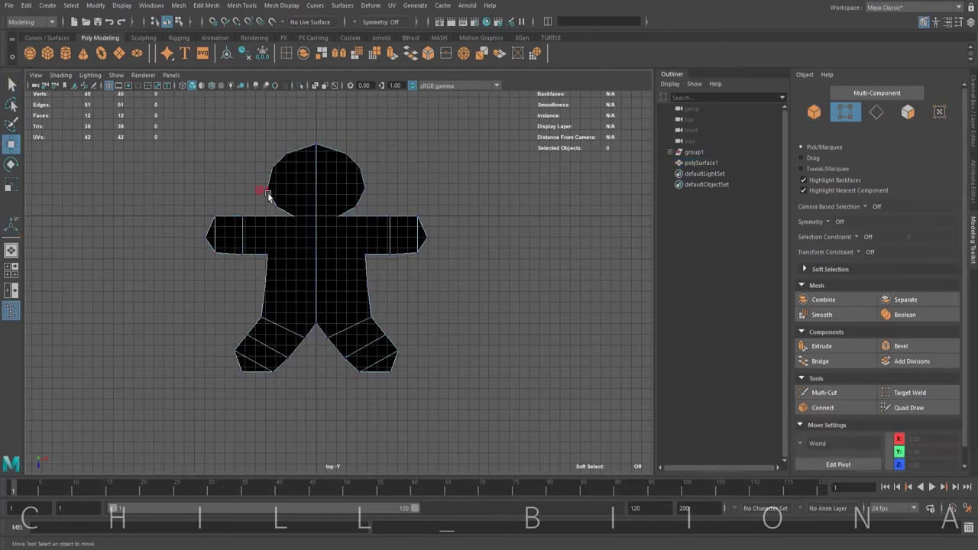
- Multi-Cut diagonal shoulder edges, smooth the mesh, and view it in perspective
shift+right_drag(267, 195, 277, 175)
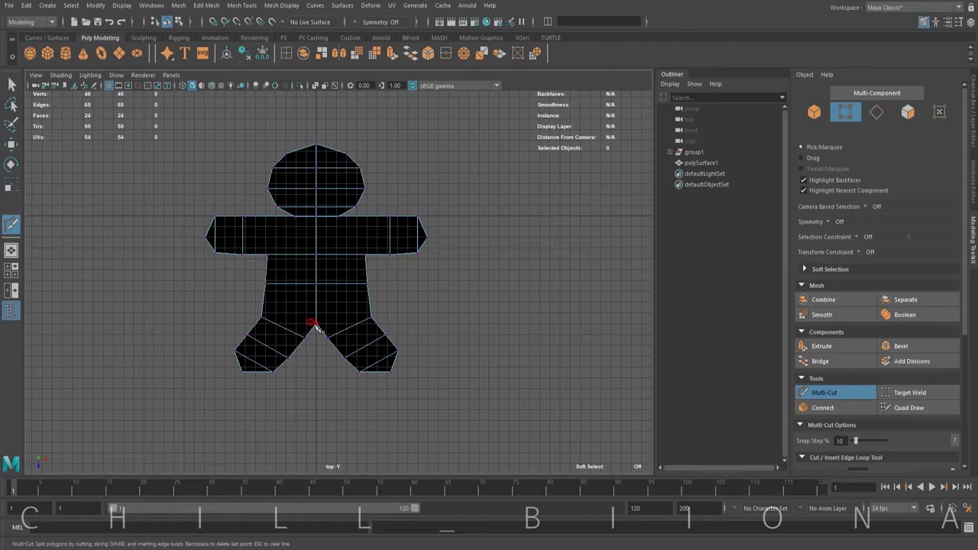
key(w)
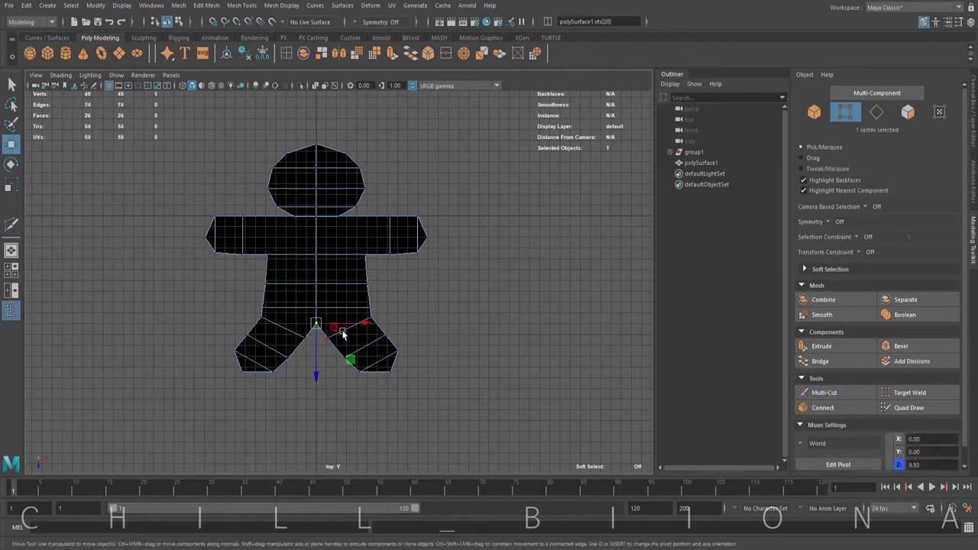
click(314, 308)
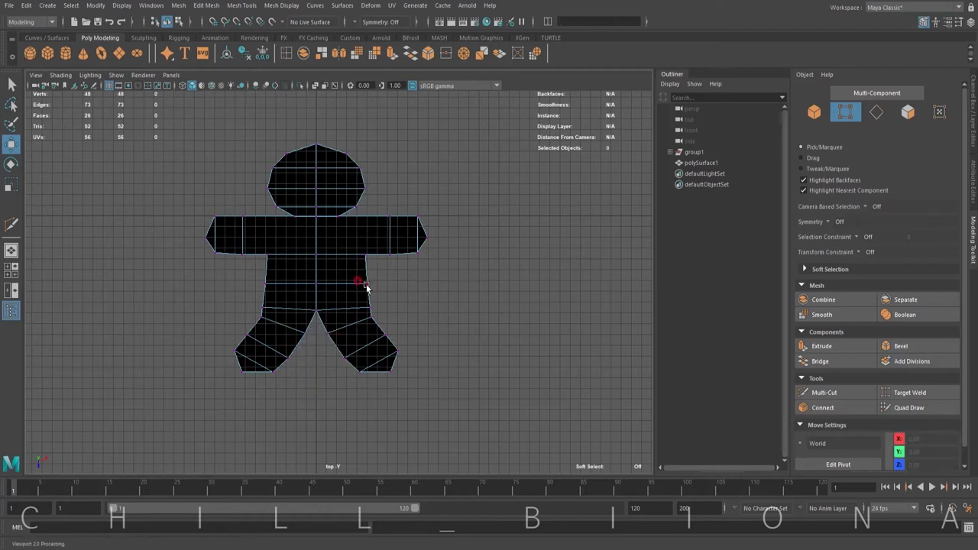
click(295, 218)
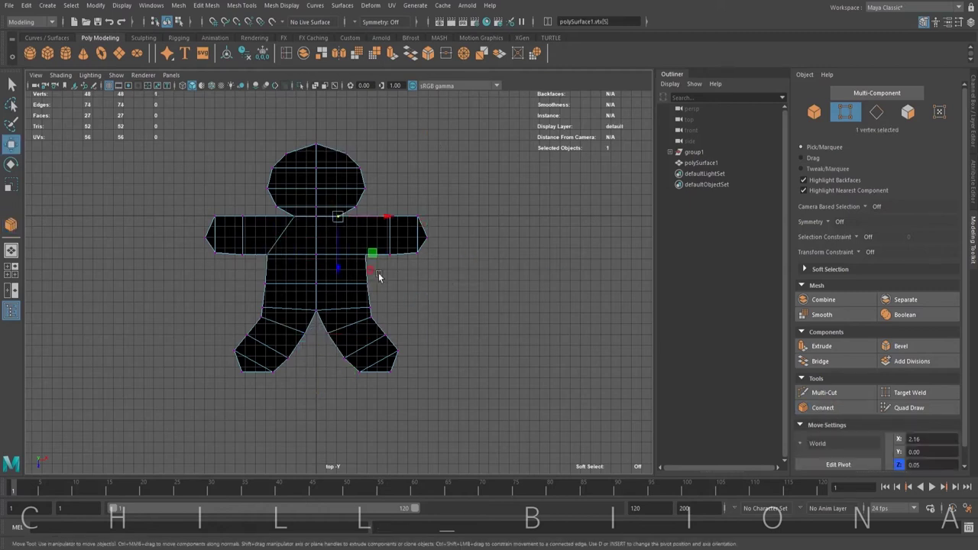
key(3)
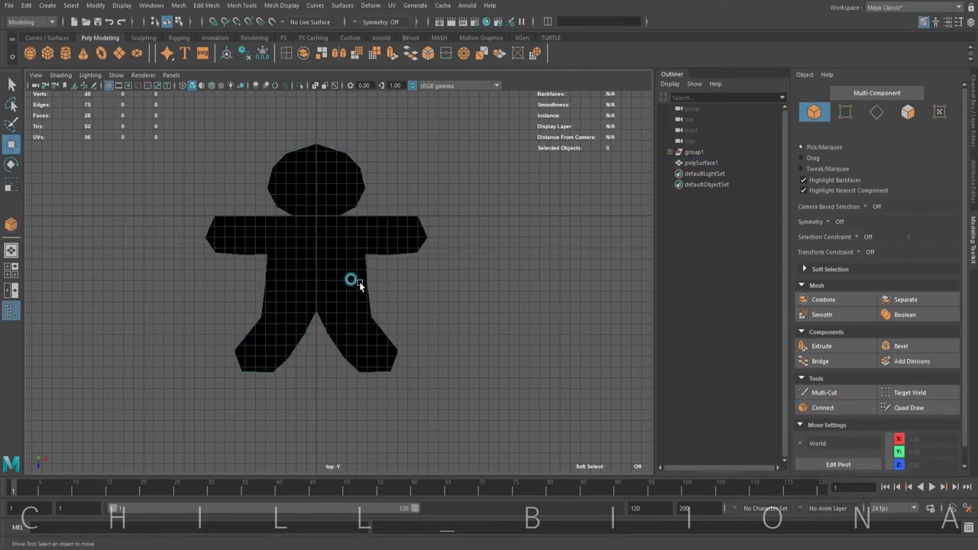
alt+drag(388, 246, 341, 372)
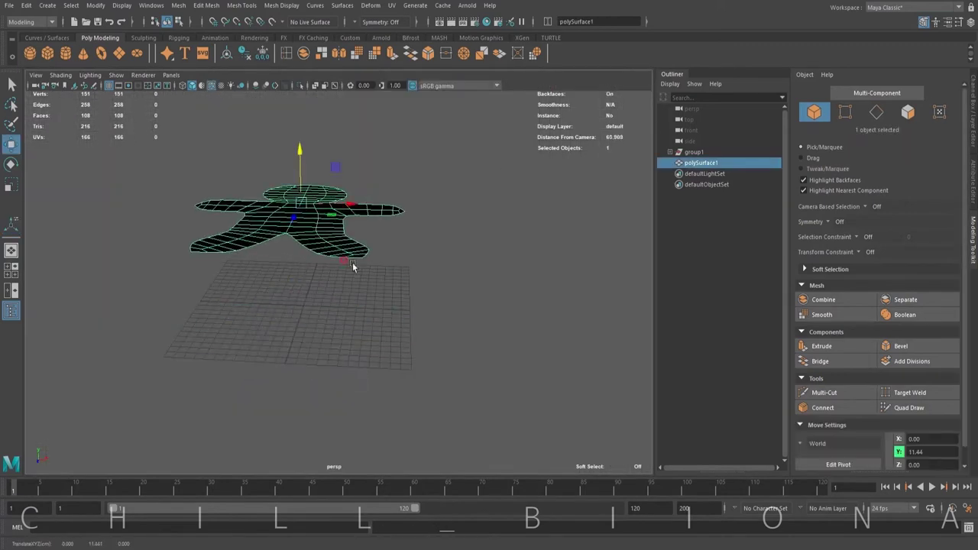
- With X symmetry on, extrude the cookie faces into a thick slab
click(409, 243)
click(359, 21)
click(375, 35)
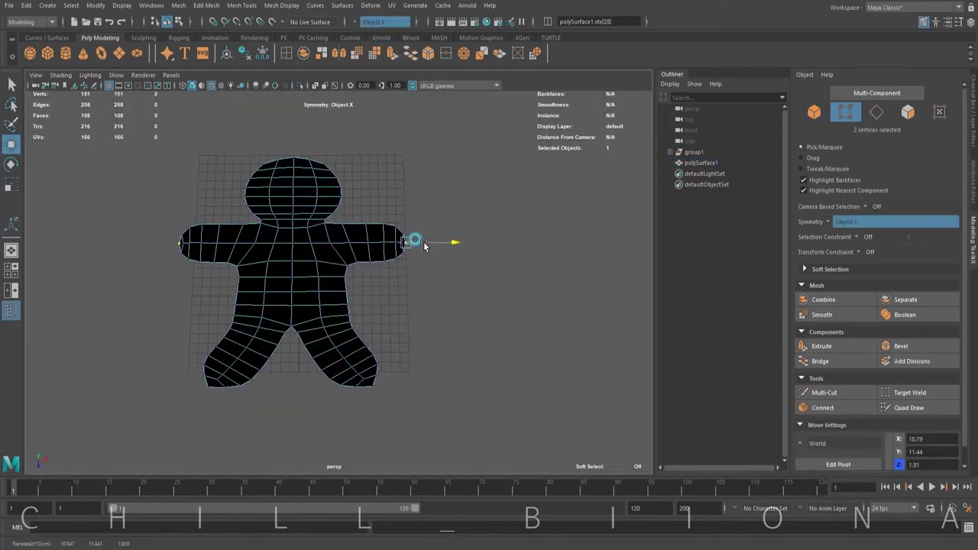
right_drag(398, 323, 360, 275)
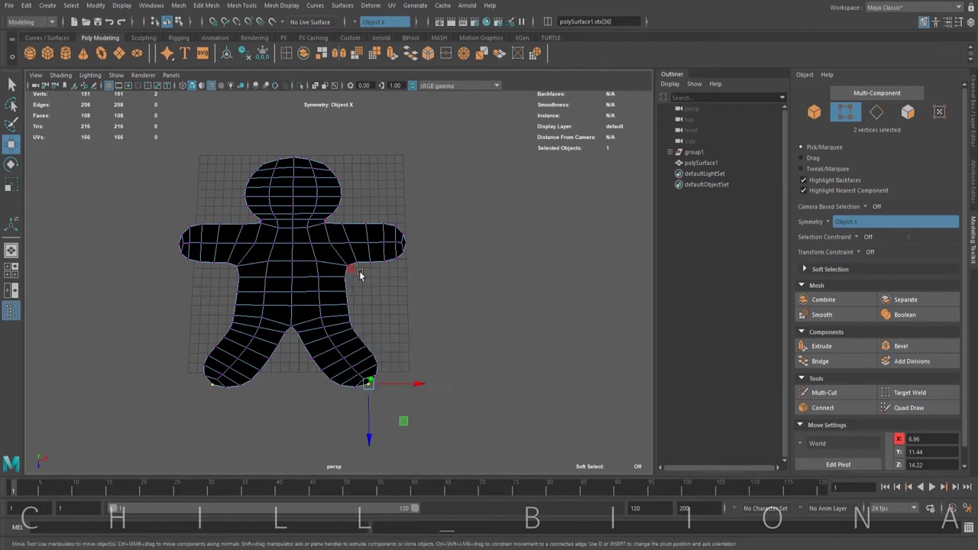
key(F8)
key(ctrl+F11)
key(ctrl+e)
mouse_move(461, 317)
alt+mouse_down()
mouse_move(375, 290)
mouse_move(360, 254)
alt+mouse_up()
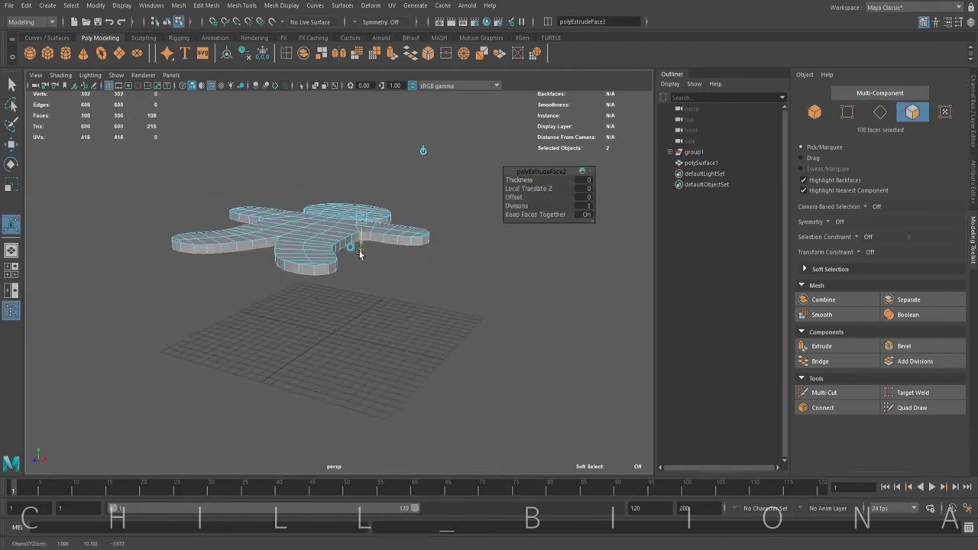
- Select the cookie's outline edges, bevel them, and return to object mode
key(F10)
key(w)
mouse_move(396, 291)
alt+mouse_down()
mouse_move(318, 281)
mouse_move(338, 321)
alt+mouse_up()
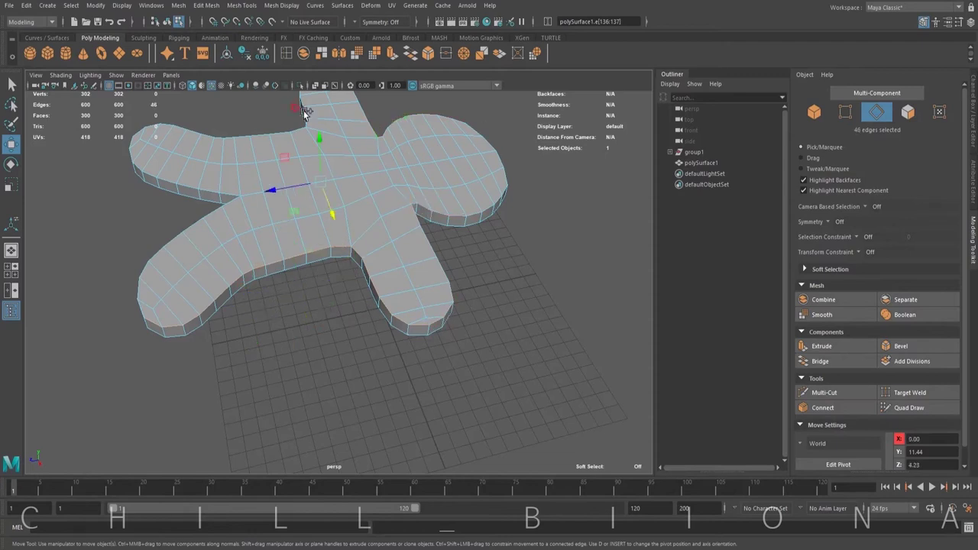
mouse_move(281, 342)
alt+mouse_down()
mouse_move(273, 212)
mouse_move(415, 236)
mouse_move(463, 260)
mouse_move(399, 233)
mouse_move(225, 232)
mouse_move(404, 288)
mouse_move(367, 256)
mouse_move(395, 332)
mouse_move(504, 176)
alt+mouse_up()
key(ctrl+b)
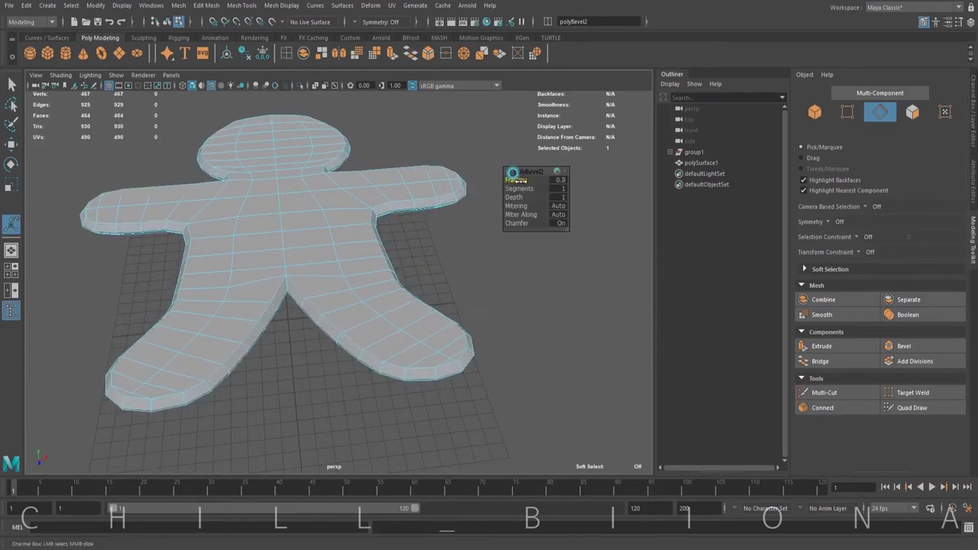
right_click(415, 142)
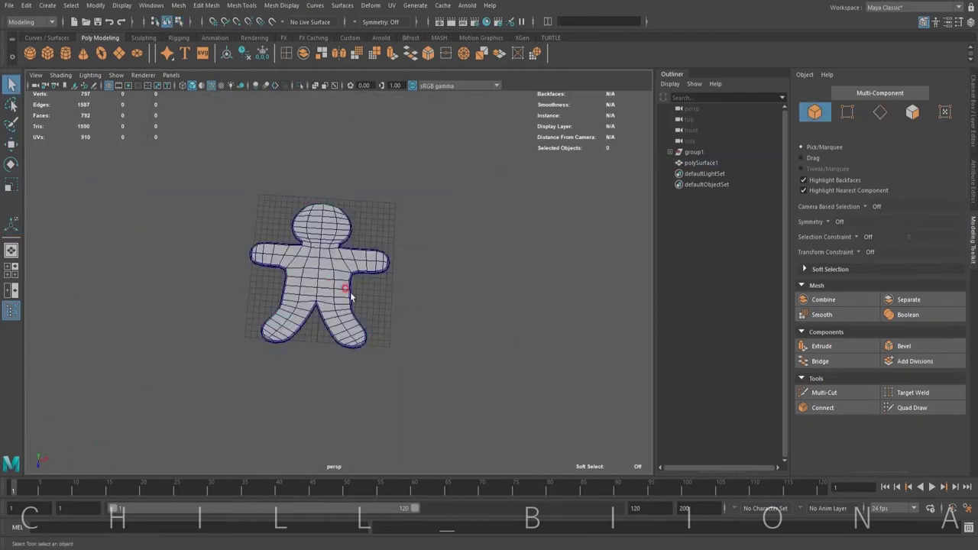
- Draw a long box, insert an edge loop, and bevel its edges into a beam
mouse_move(342, 243)
mouse_down()
mouse_move(291, 336)
mouse_move(316, 219)
mouse_up()
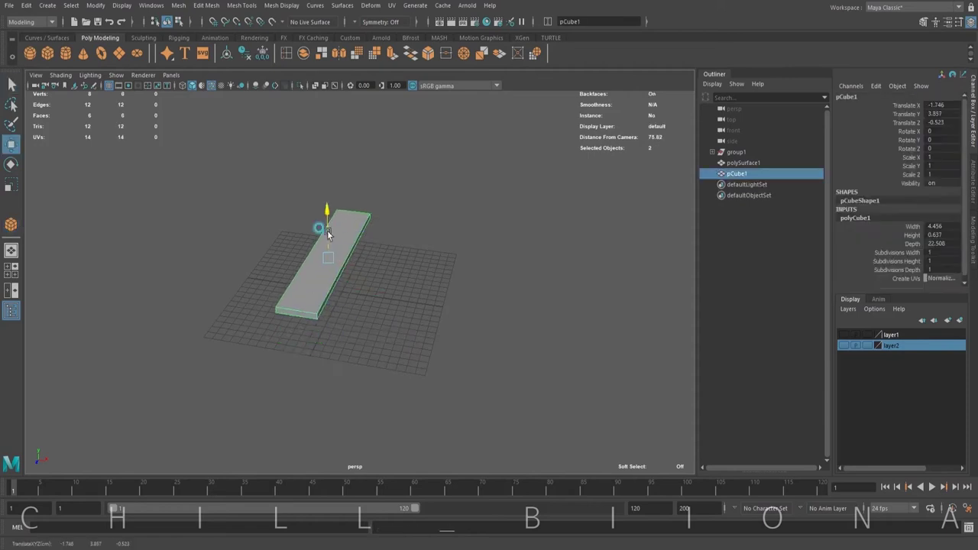
click(363, 216)
mouse_move(312, 293)
alt+mouse_down()
mouse_move(372, 270)
mouse_move(362, 212)
alt+mouse_up()
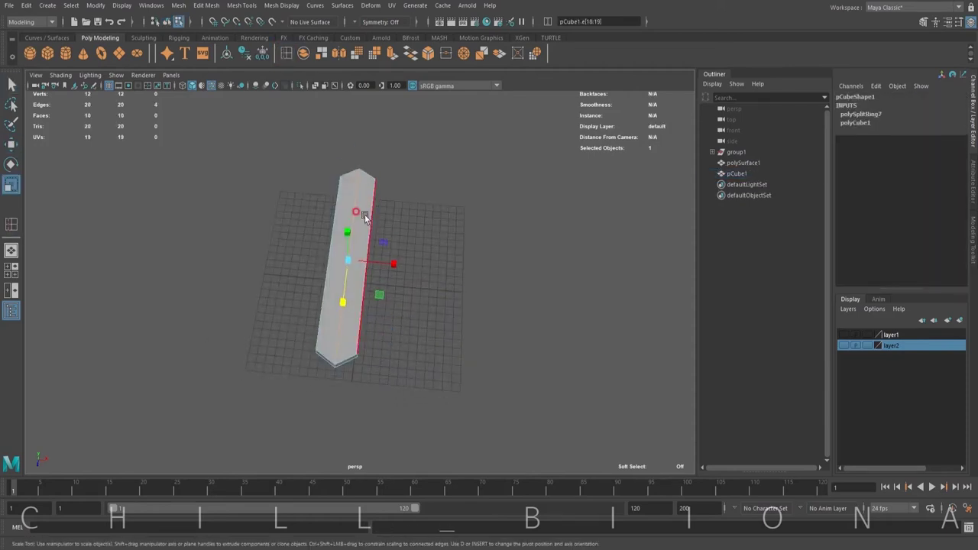
right_drag(376, 227, 357, 284)
click(429, 54)
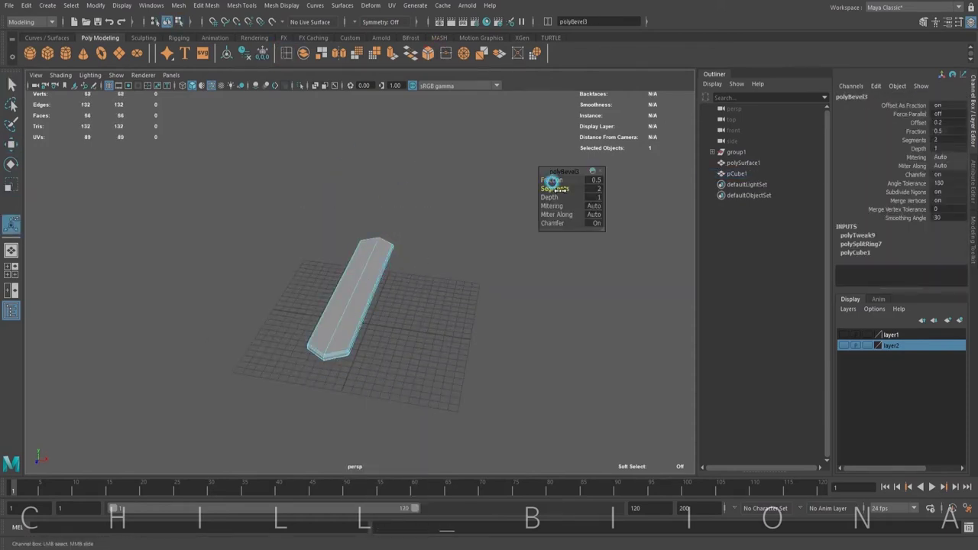
click(448, 253)
alt+drag(448, 253, 404, 236)
- Duplicate the beam at -45° rotations, group the four beams, and draw a new plane
key(ctrl+d)
text(w)
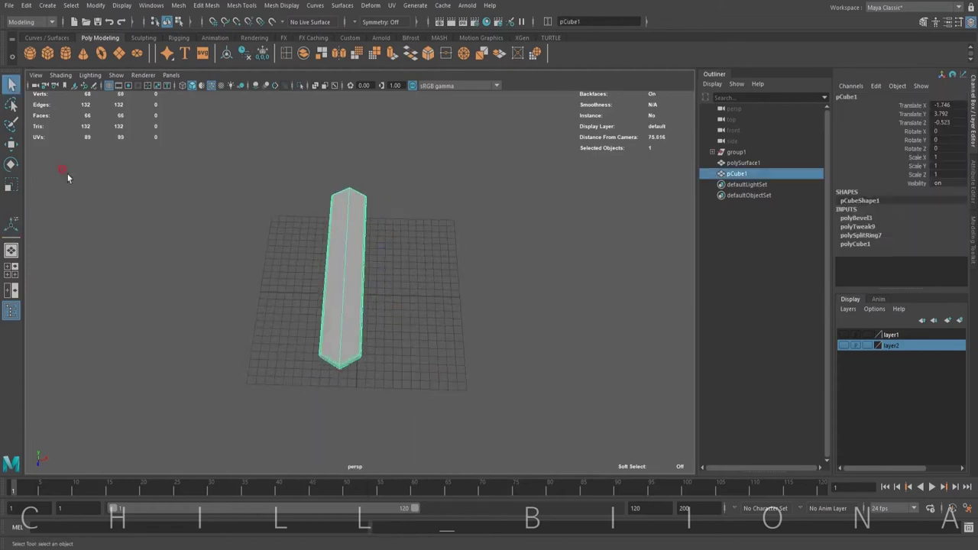
text(-45)
key(Return)
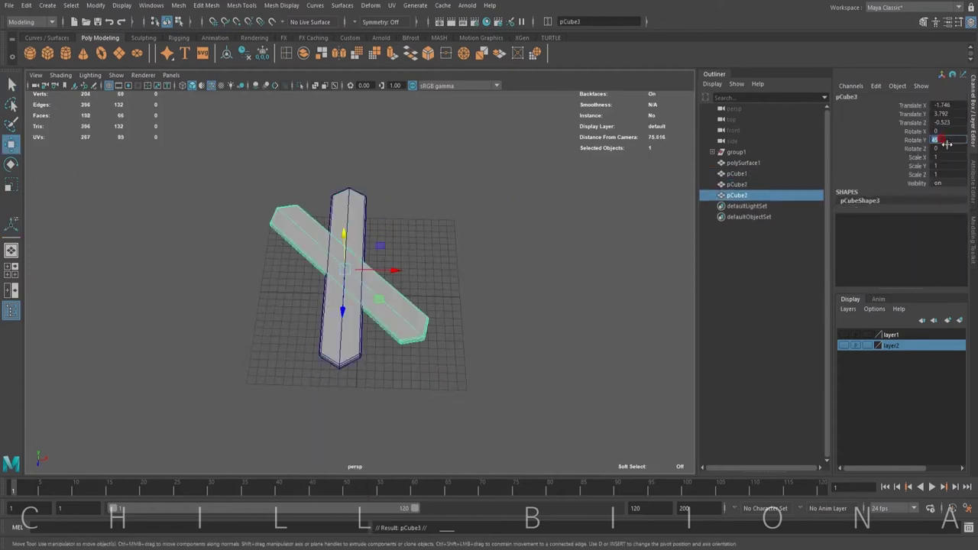
key(shift+d)
key(shift+d)
drag(214, 145, 503, 392)
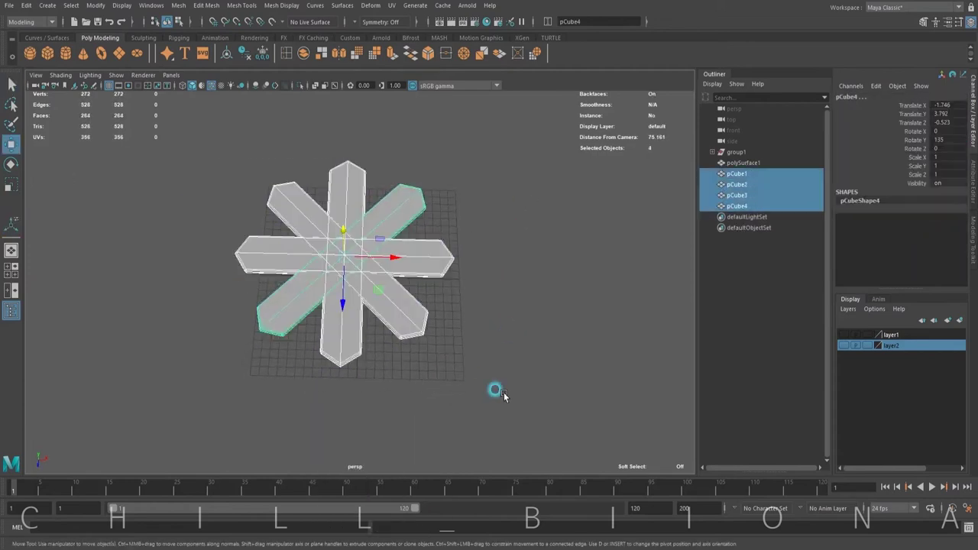
key(ctrl+g)
click(266, 164)
alt+drag(266, 164, 457, 304)
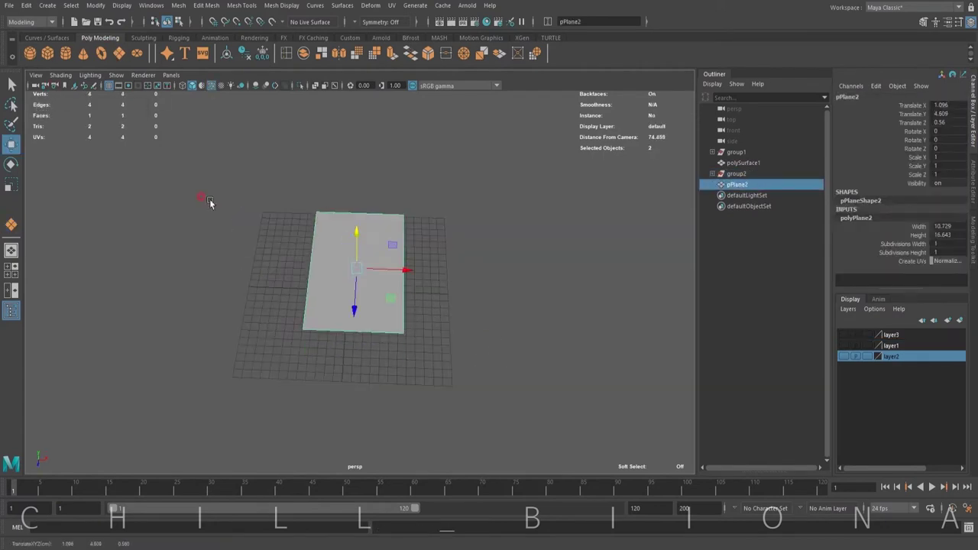
- Insert an edge loop and, with X symmetry, pull the top corners into a roof point
click(356, 283)
right_click(338, 225)
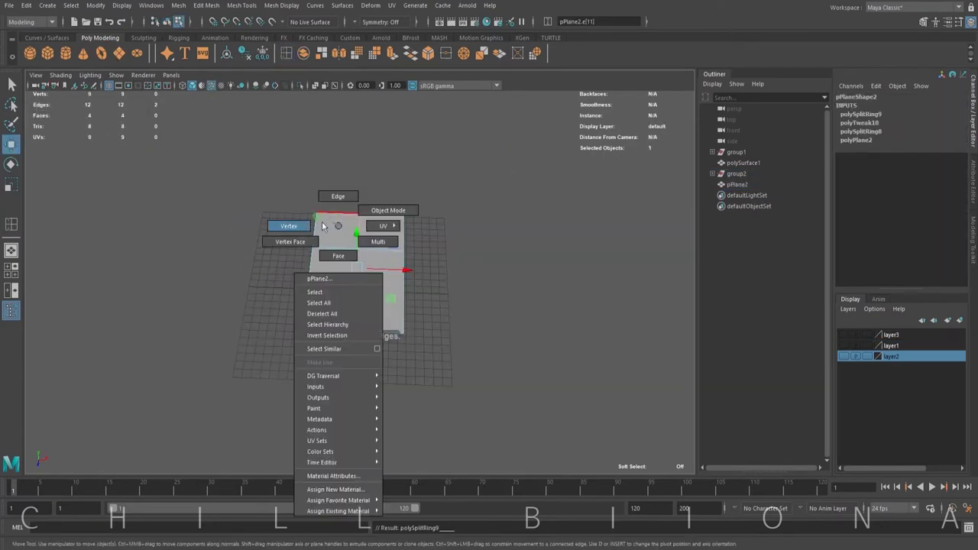
click(380, 21)
click(374, 42)
mouse_move(328, 229)
mouse_down()
mouse_move(325, 252)
mouse_move(336, 252)
mouse_up()
alt+drag(336, 252, 432, 263)
- Extrude all faces of the house shape into a thick slab
right_drag(385, 250, 375, 306)
alt+drag(397, 290, 360, 253)
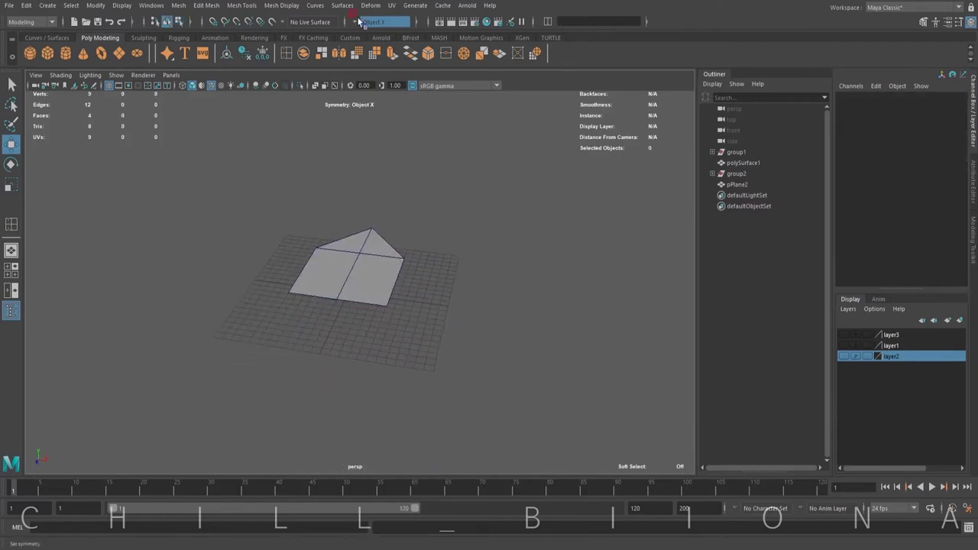
click(349, 230)
key(ctrl+e)
key(q)
- Select the house's bottom edge and bevel it
click(389, 212)
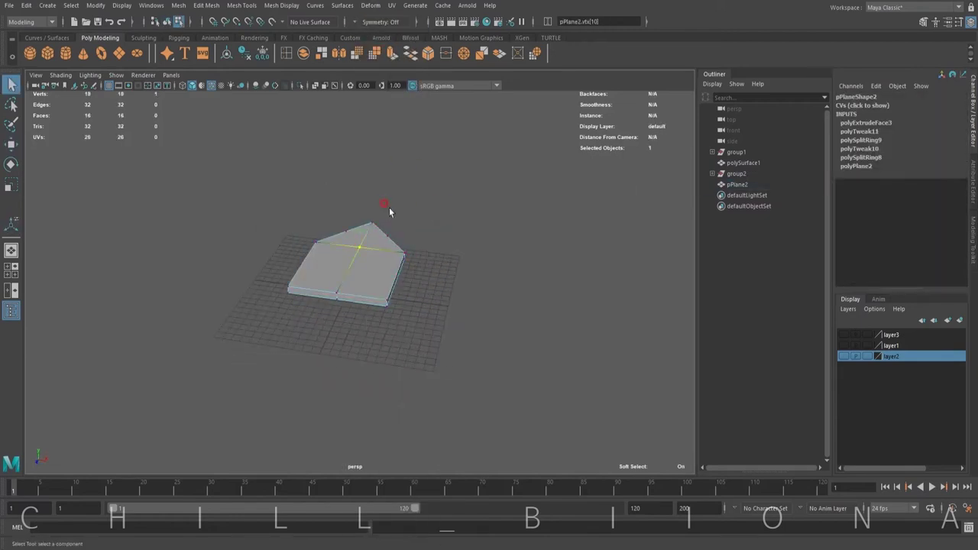
right_drag(382, 255, 382, 225)
click(398, 280)
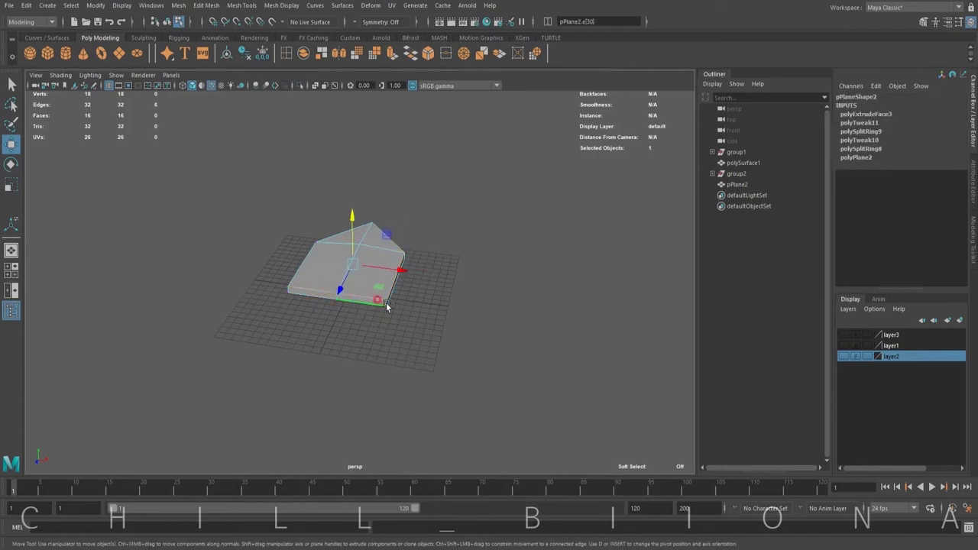
mouse_move(387, 306)
alt+mouse_down()
mouse_move(372, 283)
mouse_move(367, 306)
mouse_move(367, 271)
alt+mouse_up()
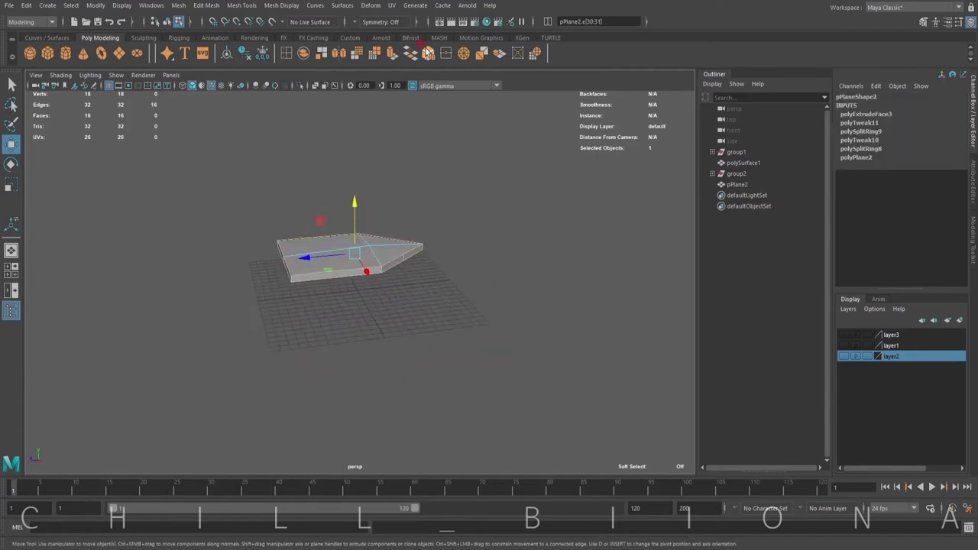
key(ctrl+b)
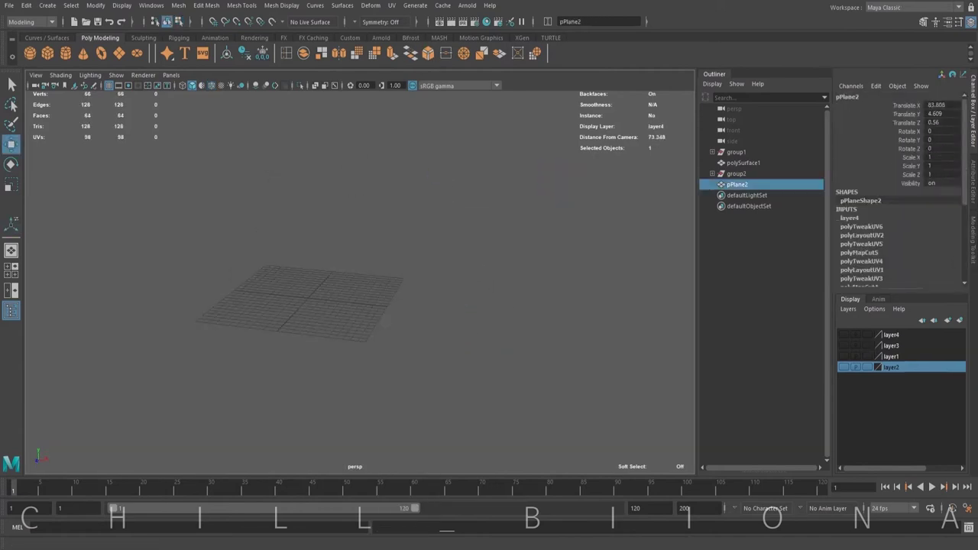
- Draw a cylinder, scale its neck ring narrower, and bevel the top edge loops
drag(279, 281, 399, 196)
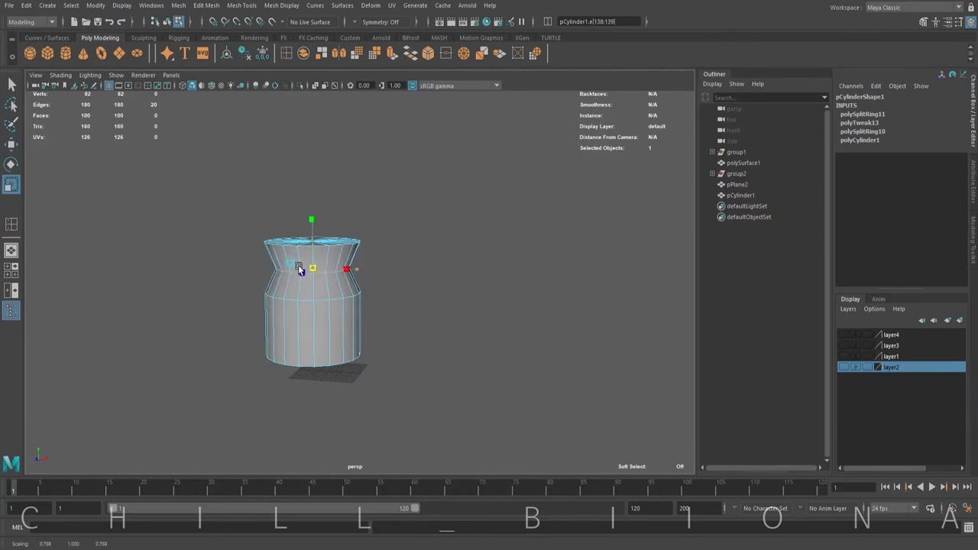
alt+drag(300, 269, 319, 248)
key(f)
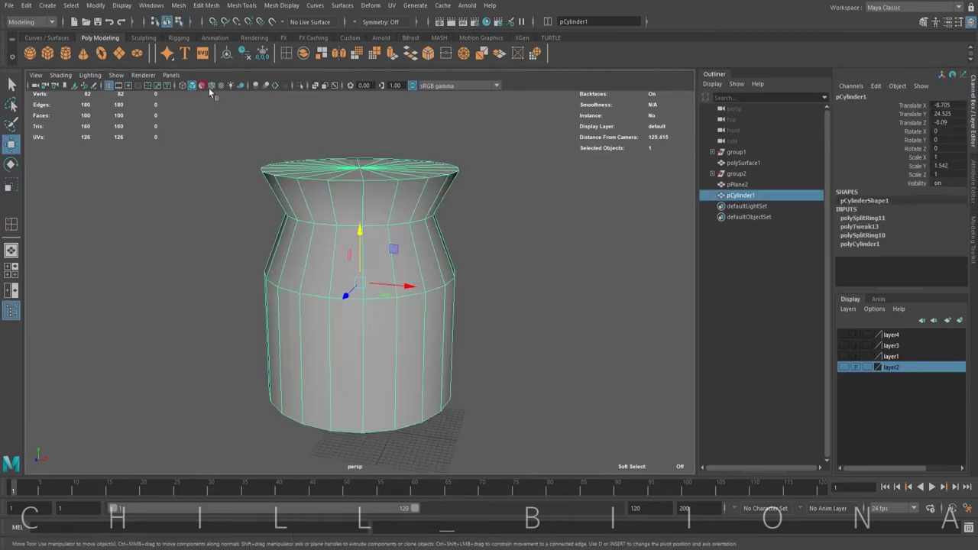
alt+drag(209, 88, 450, 277)
right_click(336, 252)
click(428, 53)
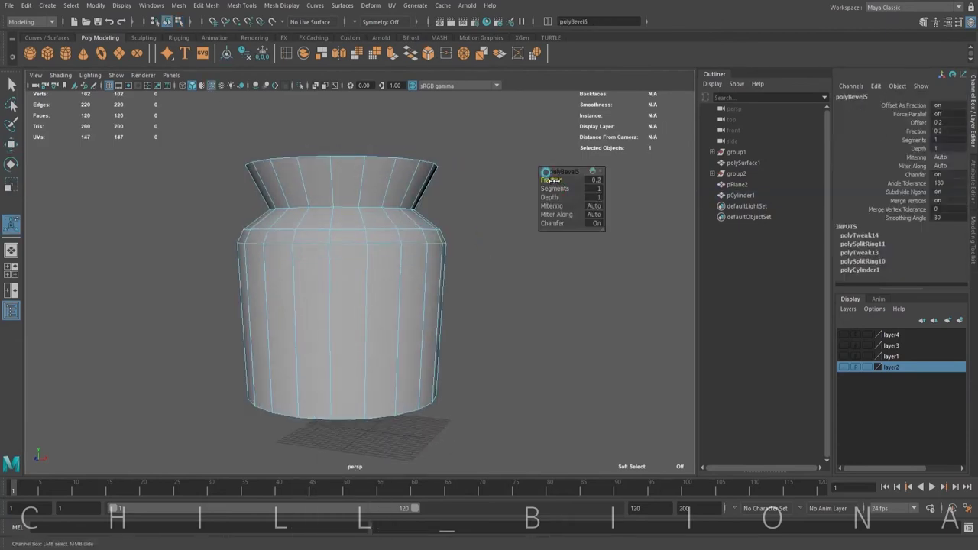
- Bevel the jar's bottom edge loop
scroll(321, 298, down, 2)
key(w)
click(362, 267)
double_click(363, 329)
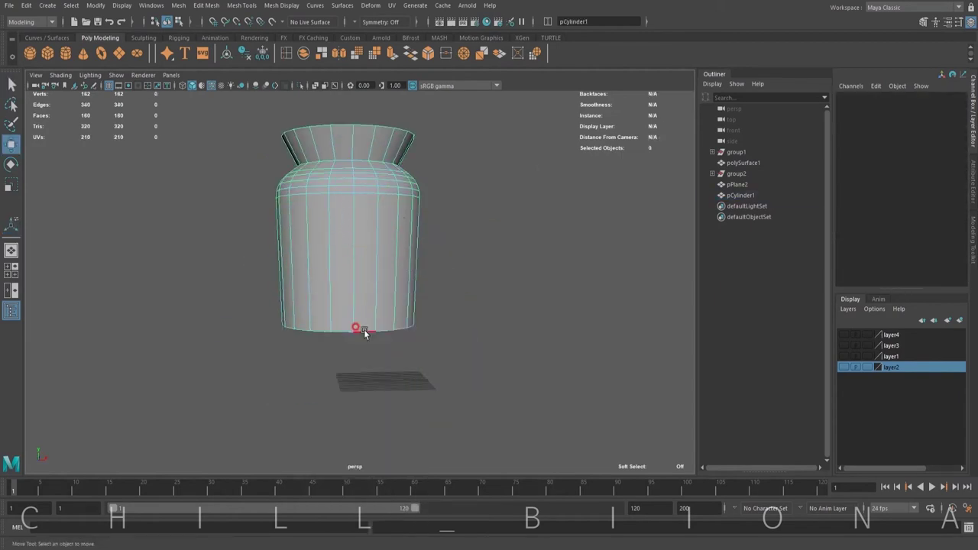
key(ctrl+b)
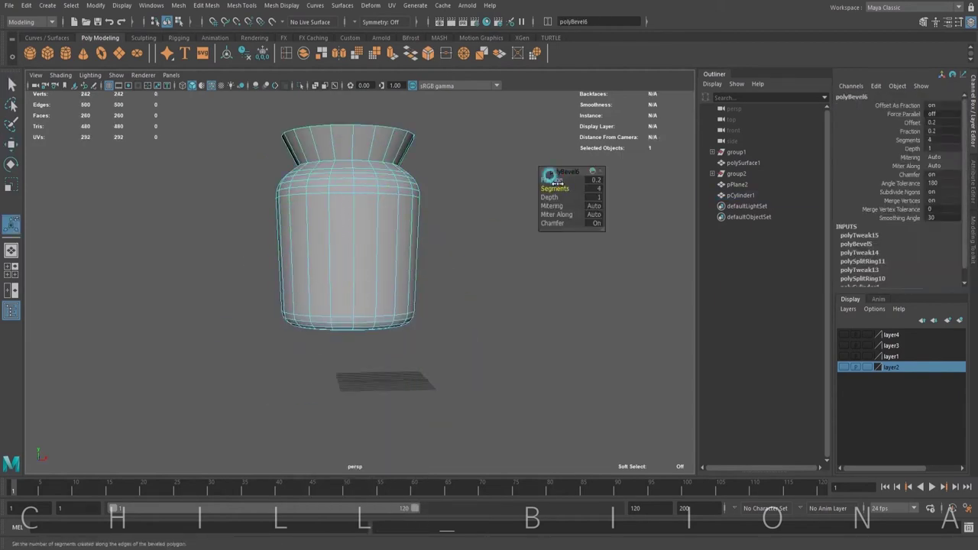
- Scale the rim vertices slightly inward and draw a flat lid cylinder above the jar
right_drag(386, 221, 386, 160)
drag(317, 172, 421, 190)
key(r)
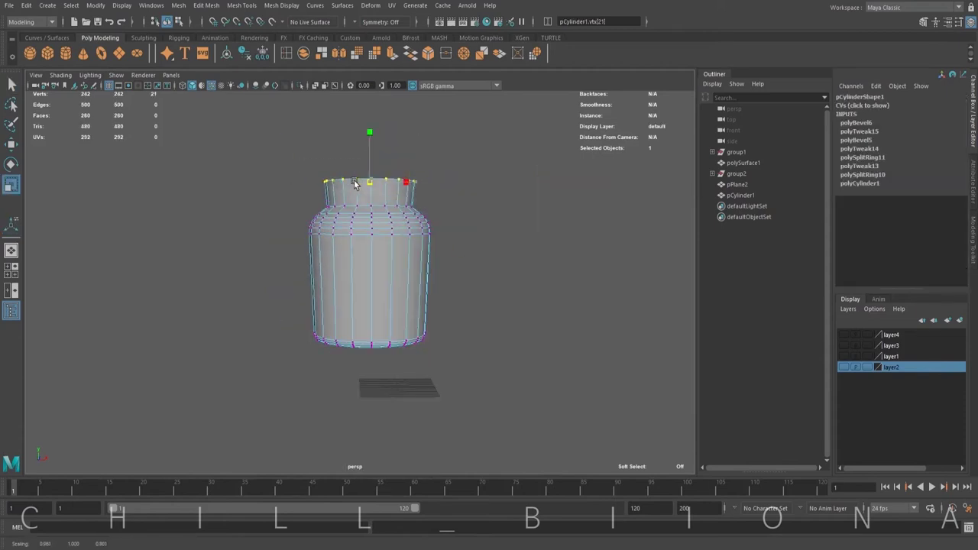
scroll(413, 198, up, 2)
alt+drag(393, 246, 441, 315)
click(535, 344)
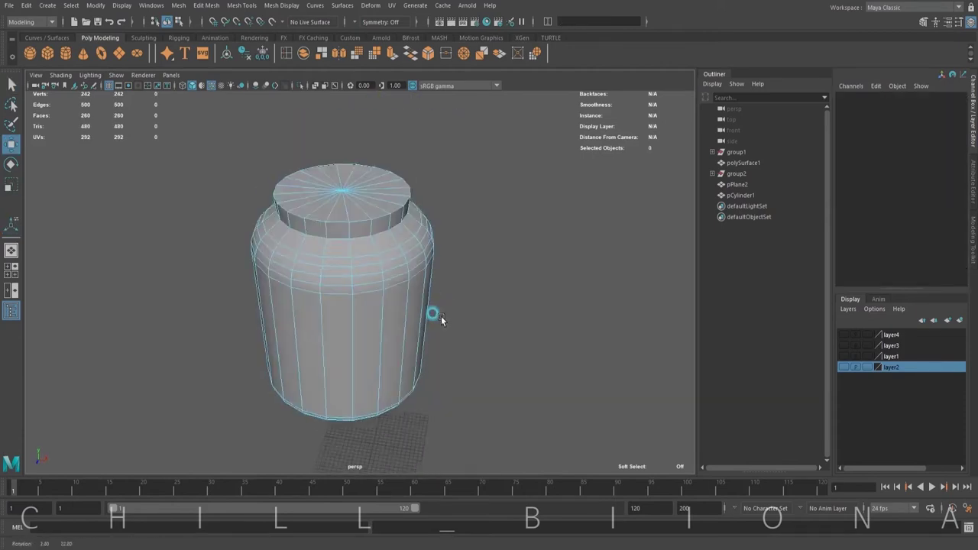
click(65, 53)
mouse_move(415, 350)
mouse_down()
mouse_move(470, 340)
mouse_move(470, 306)
mouse_up()
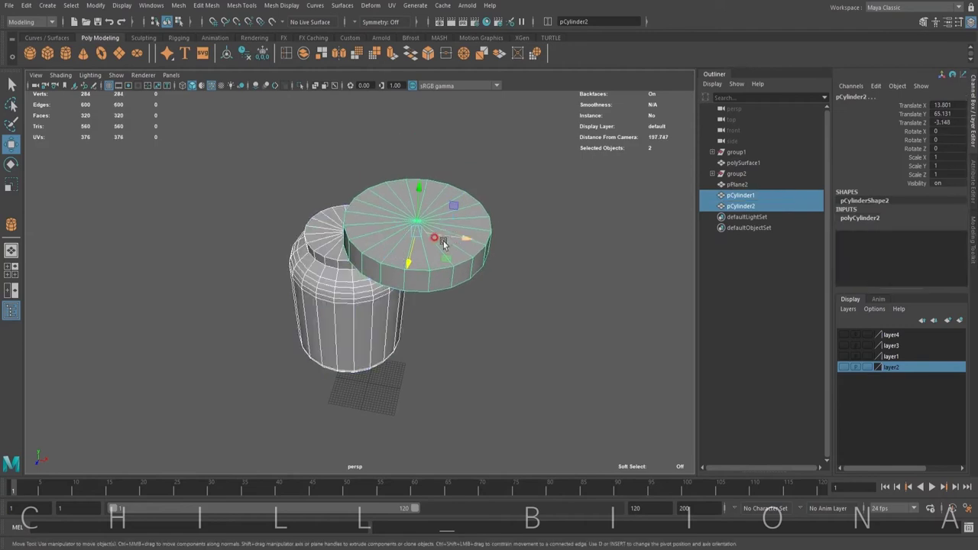
- Lower the lid disc and centre it over the jar in the wireframe top view
drag(424, 180, 392, 196)
drag(350, 153, 344, 162)
key(space)
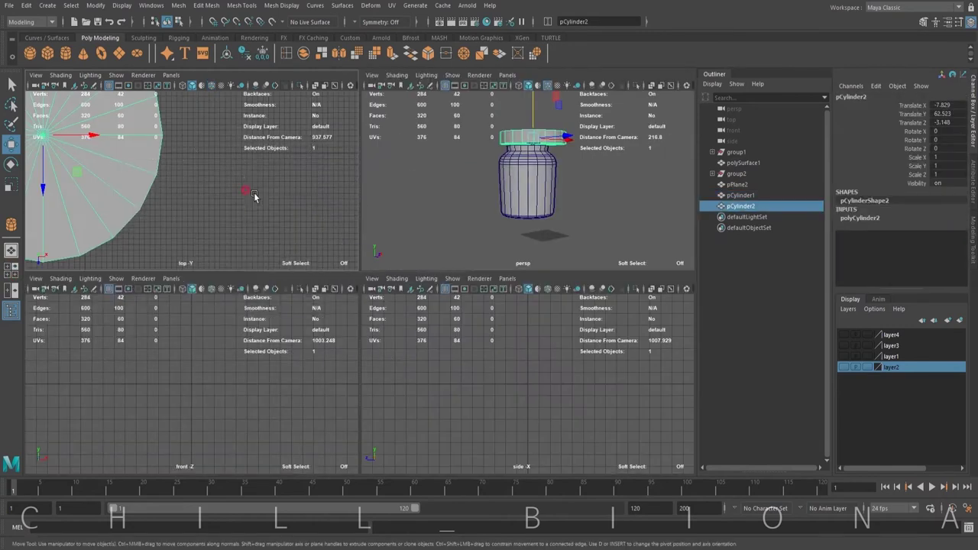
key(space)
key(4)
mouse_move(173, 225)
mouse_down()
mouse_move(201, 203)
mouse_move(143, 196)
mouse_move(153, 196)
mouse_up()
key(r)
- Raise the lid's centre vertex to form a pointed cone peak
click(280, 165)
key(w)
click(280, 166)
key(space)
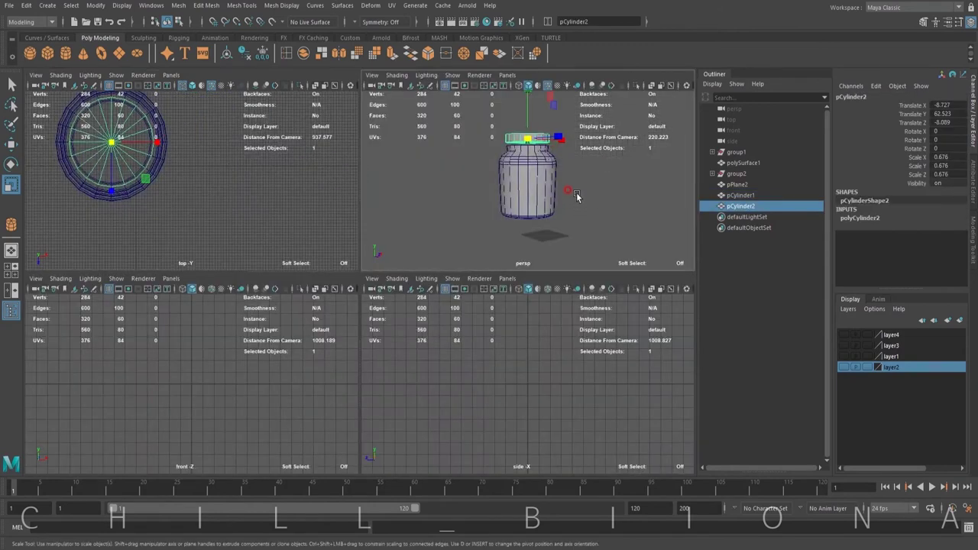
key(space)
alt+drag(483, 237, 459, 260)
right_drag(328, 260, 272, 243)
click(339, 225)
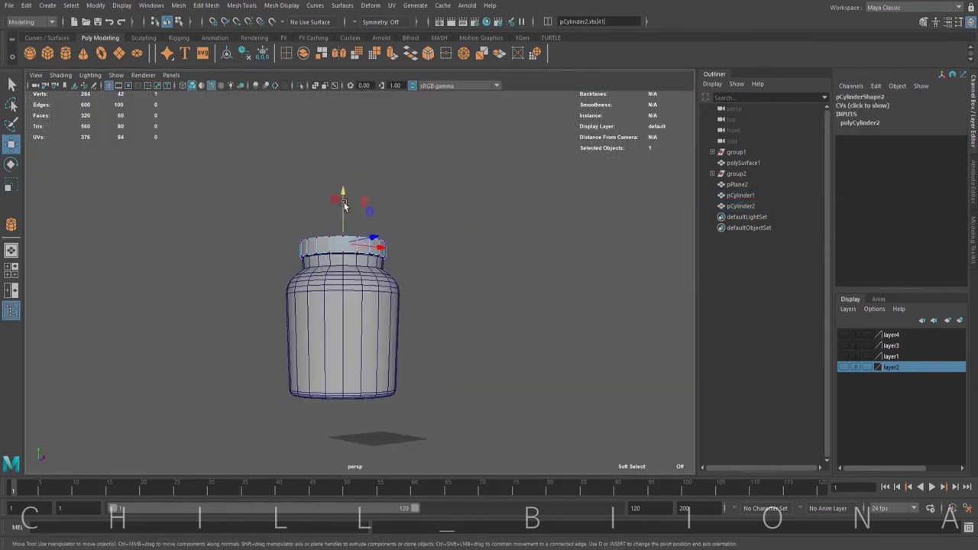
middle_drag(417, 256, 417, 236)
alt+drag(417, 236, 371, 255)
- Bevel the lid's edge loops with 3 segments for a rounded cap
key(ctrl+b)
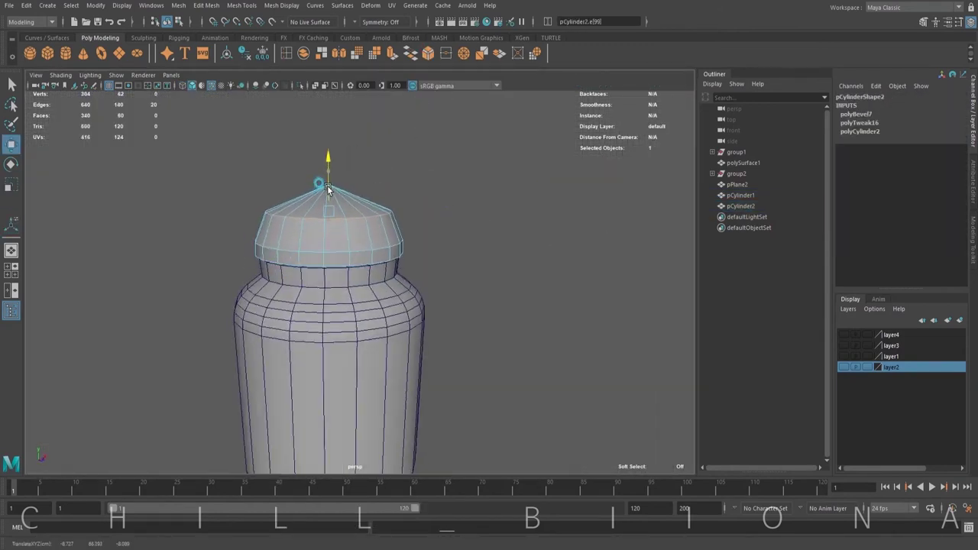
key(ctrl+b)
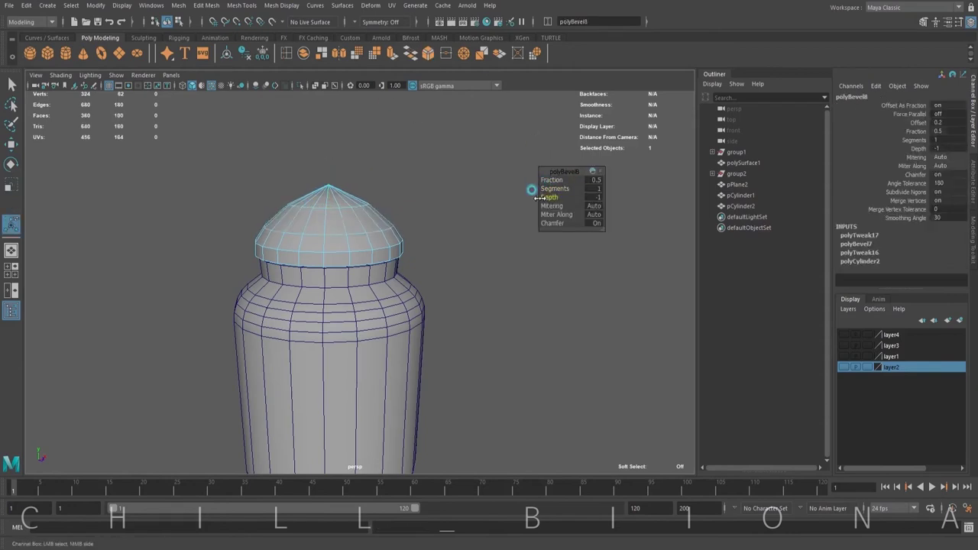
double_click(345, 208)
mouse_move(397, 192)
alt+mouse_down()
mouse_move(404, 219)
mouse_move(504, 169)
alt+mouse_up()
click(452, 170)
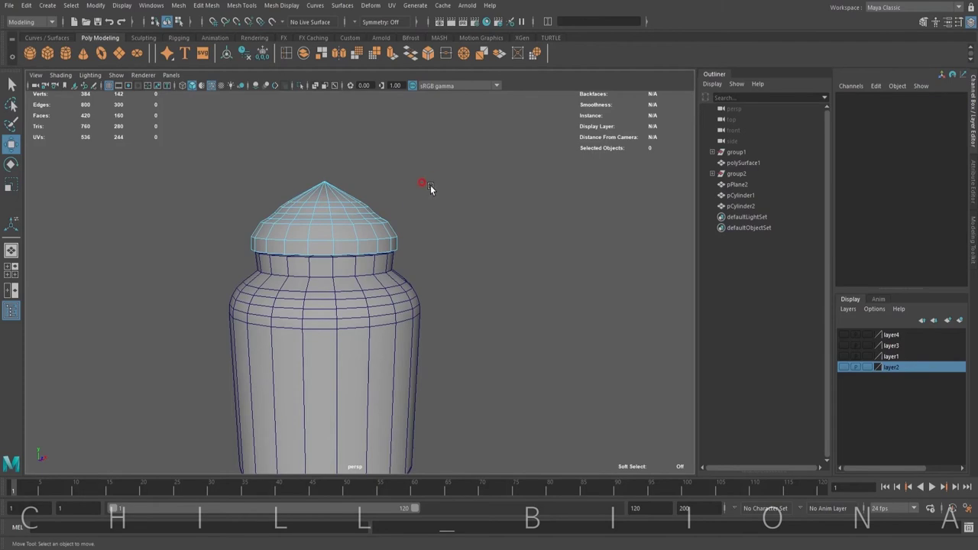
right_drag(323, 229, 323, 221)
key(ctrl+b)
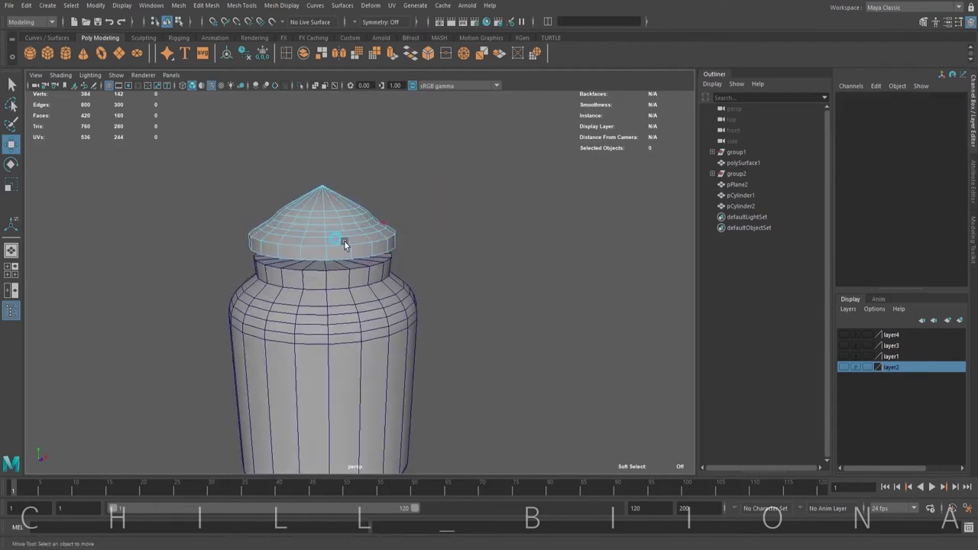
drag(551, 181, 564, 184)
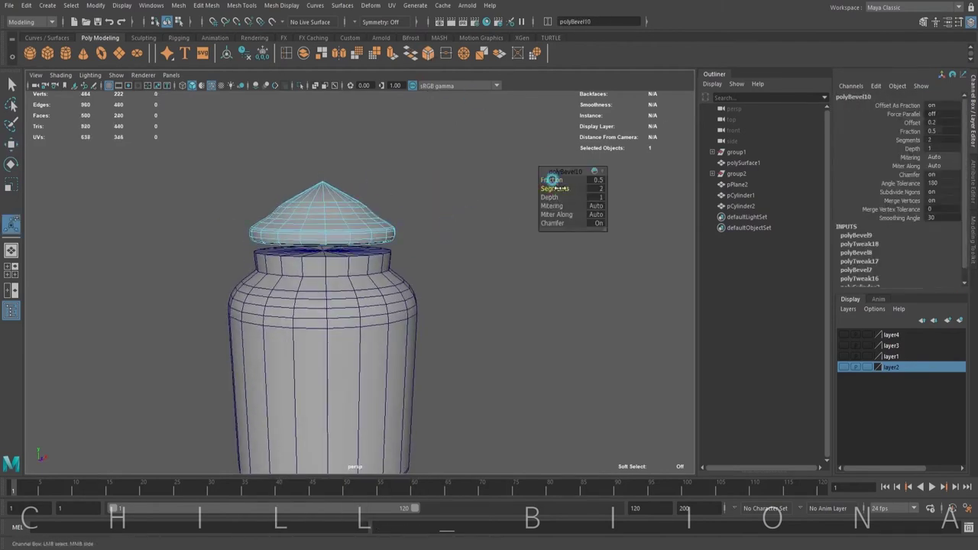
click(554, 189)
middle_drag(317, 219, 326, 252)
- Raise the small sphere knob onto the lid tip
key(w)
drag(335, 206, 335, 222)
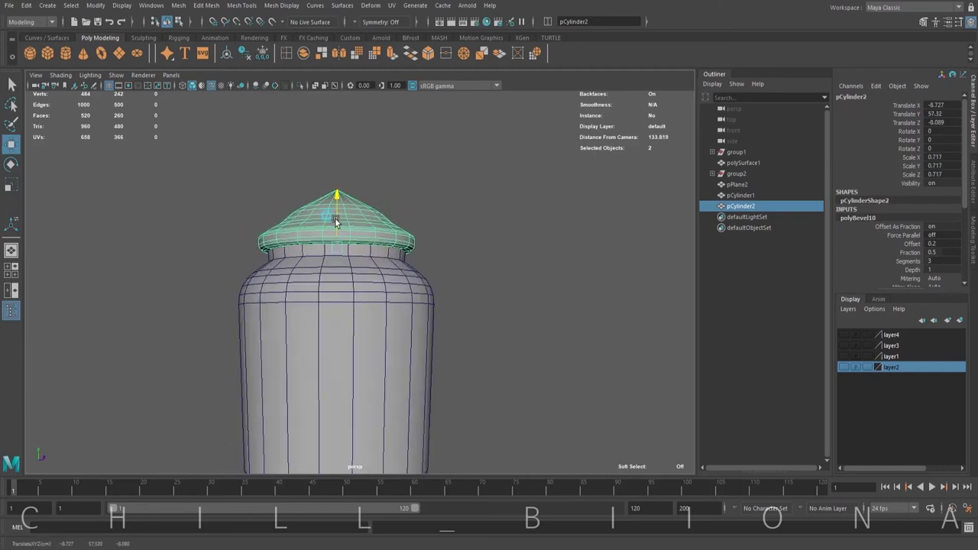
key(ctrl+z)
key(ctrl+z)
key(ctrl+z)
key(ctrl+z)
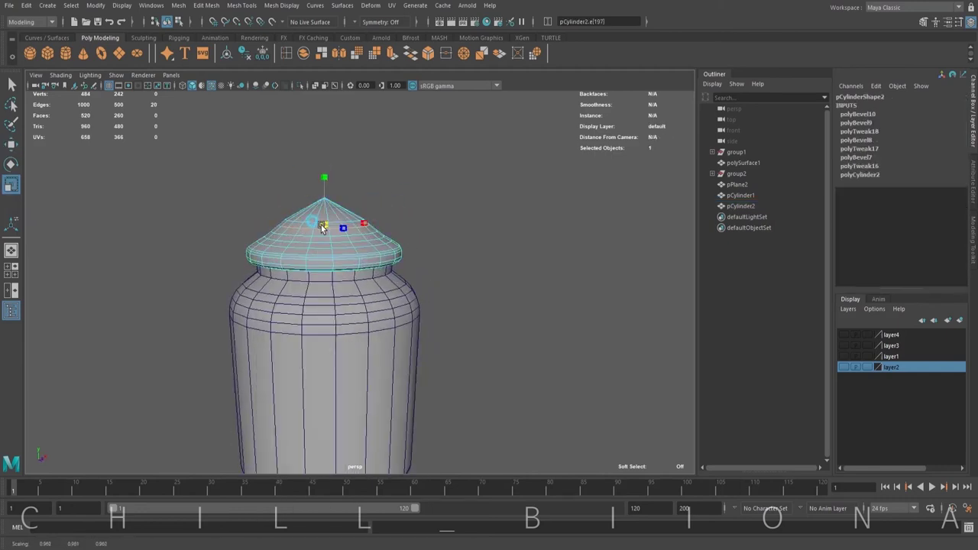
key(ctrl+z)
key(ctrl+z)
double_click(318, 219)
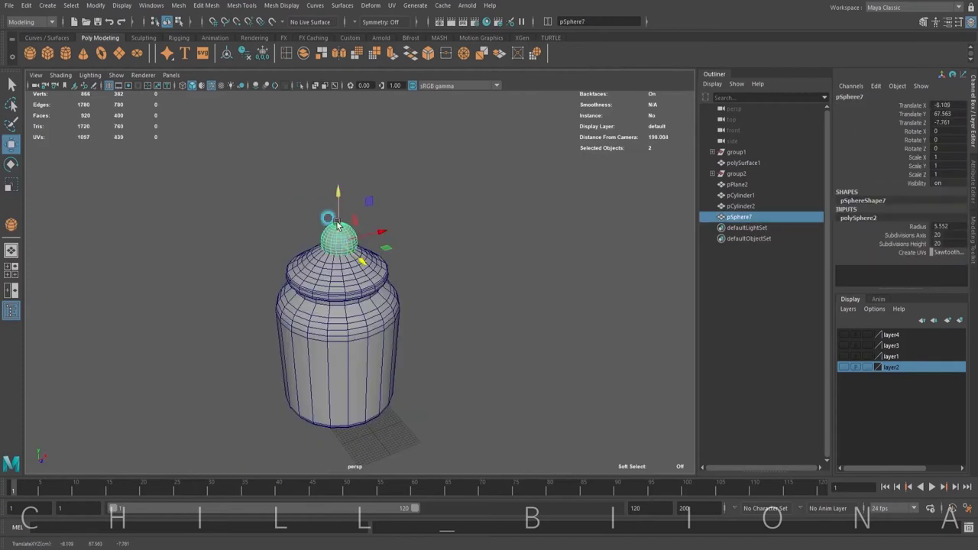
drag(337, 223, 338, 203)
mouse_move(338, 202)
alt+mouse_down()
mouse_move(377, 215)
mouse_move(345, 225)
alt+mouse_up()
- Settle the sphere knob down onto the lid tip
key(w)
scroll(415, 203, up, 5)
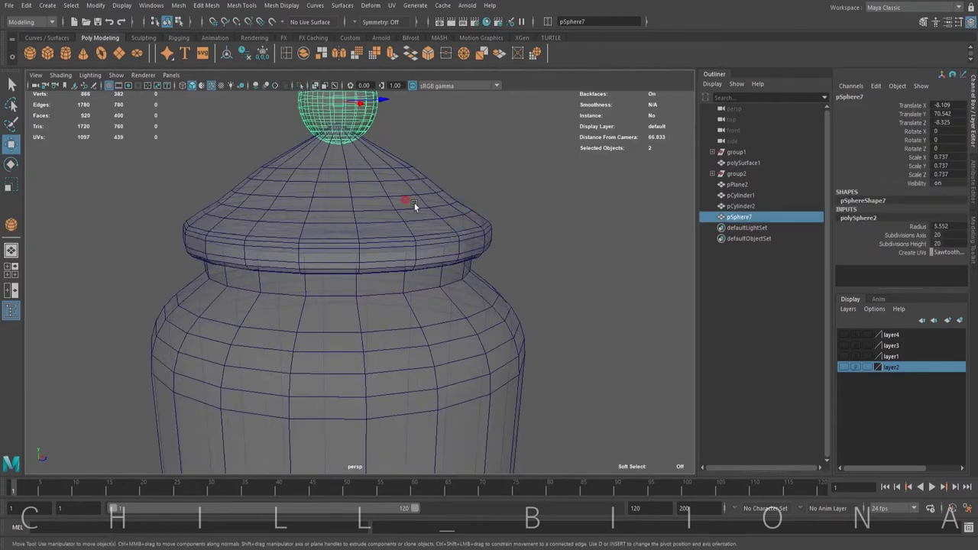
alt+middle_drag(414, 203, 414, 280)
drag(342, 136, 341, 138)
scroll(275, 306, down, 5)
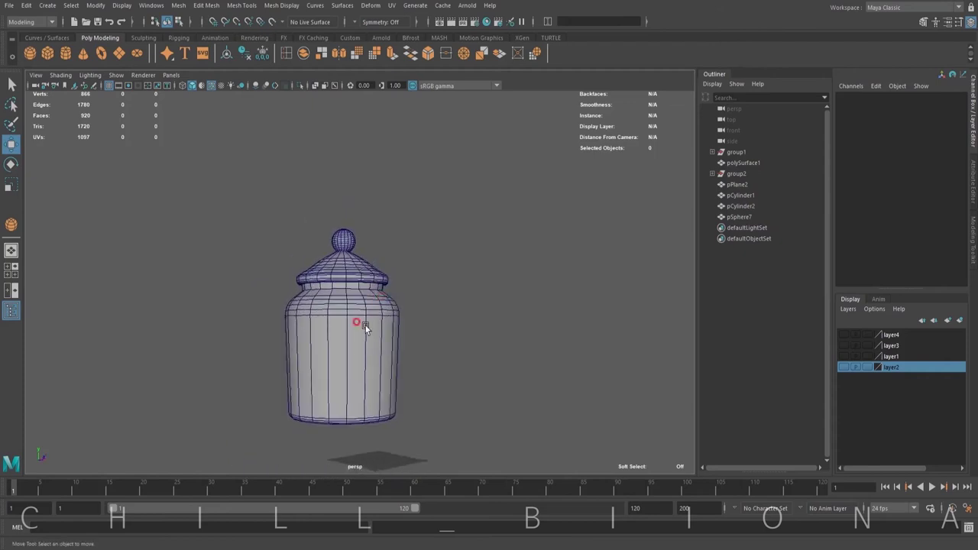
- Isolate the jar body and delete its top face
click(365, 326)
key(ctrl+1)
key(F11)
click(370, 321)
alt+drag(369, 321, 452, 328)
key(Delete)
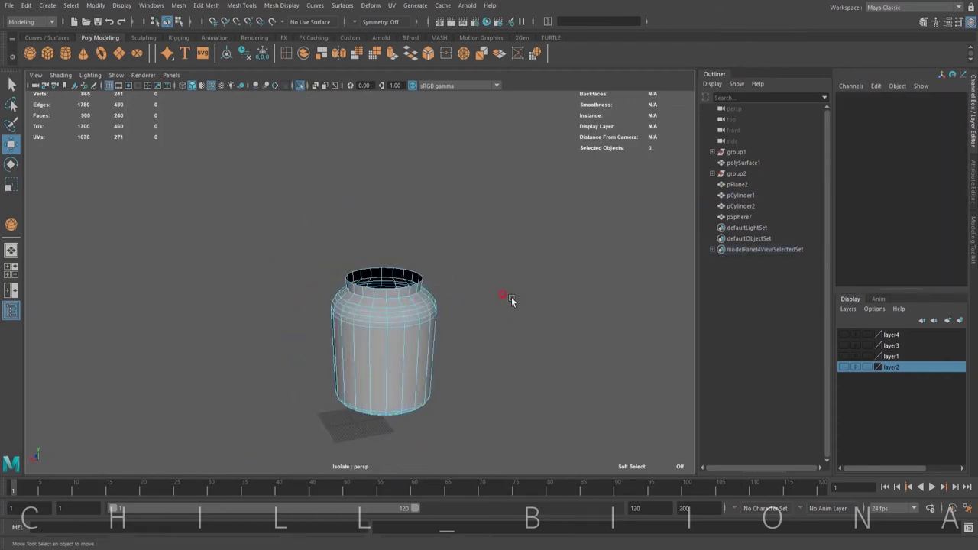
- Extrude the jar's top rim edge loop inward into a thick rim
mouse_move(511, 297)
alt+mouse_down()
mouse_move(384, 312)
mouse_move(313, 253)
alt+mouse_up()
double_click(314, 253)
key(ctrl+e)
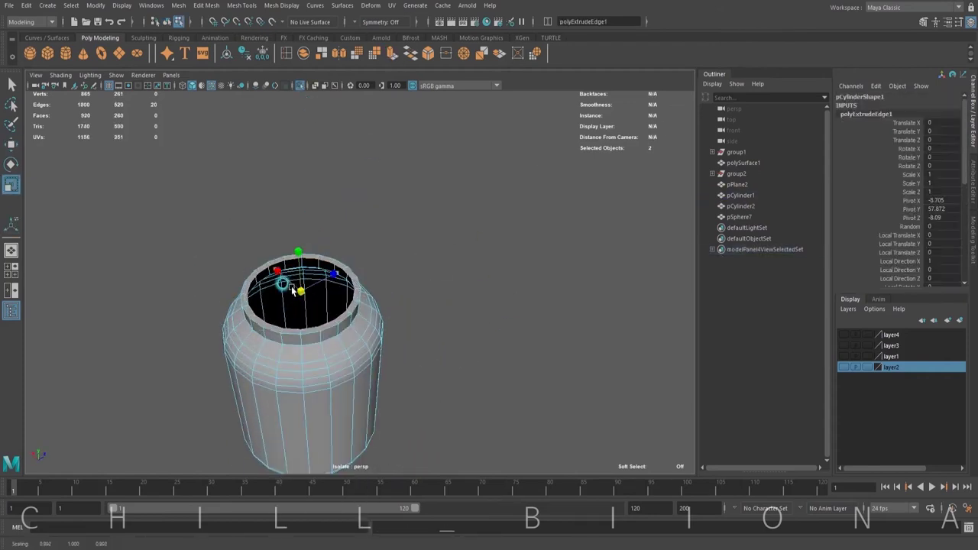
key(F8)
- Isolate the lid and delete its underside faces to hollow it
click(301, 84)
click(298, 287)
key(ctrl+1)
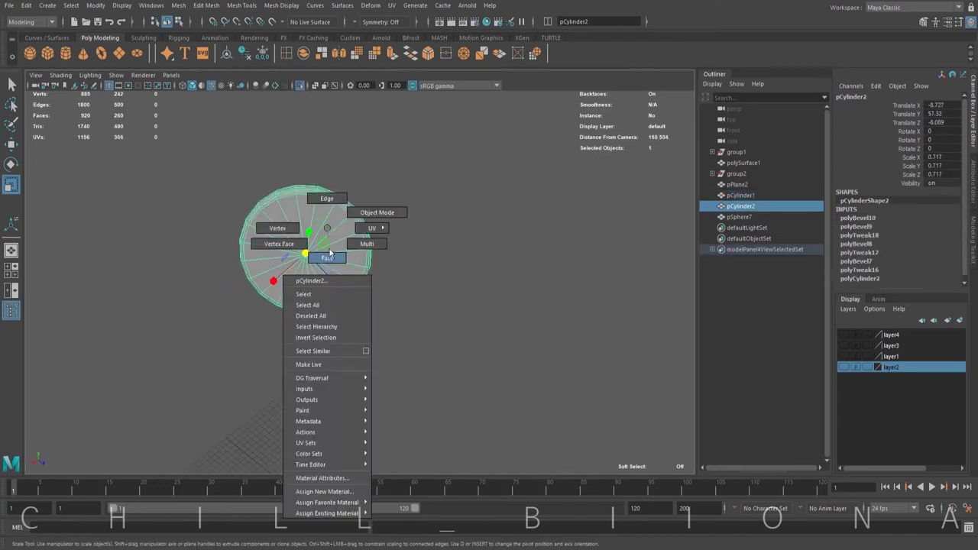
right_drag(324, 227, 328, 257)
double_click(404, 245)
key(r)
mouse_move(403, 243)
alt+mouse_down()
mouse_move(299, 332)
mouse_move(341, 235)
alt+mouse_up()
key(Delete)
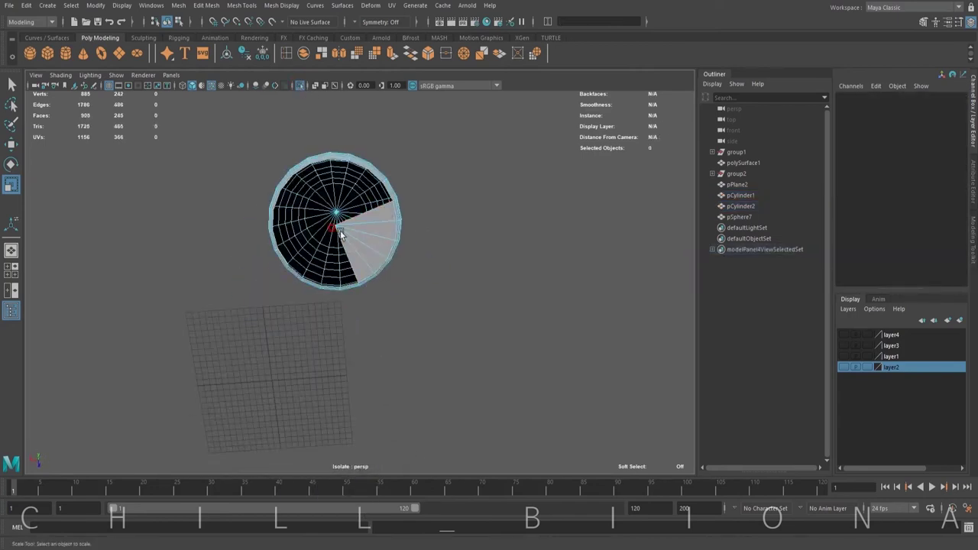
- Select the lid's open rim edge loop, then return to the whole jar in object mode
right_drag(376, 262, 345, 149)
key(w)
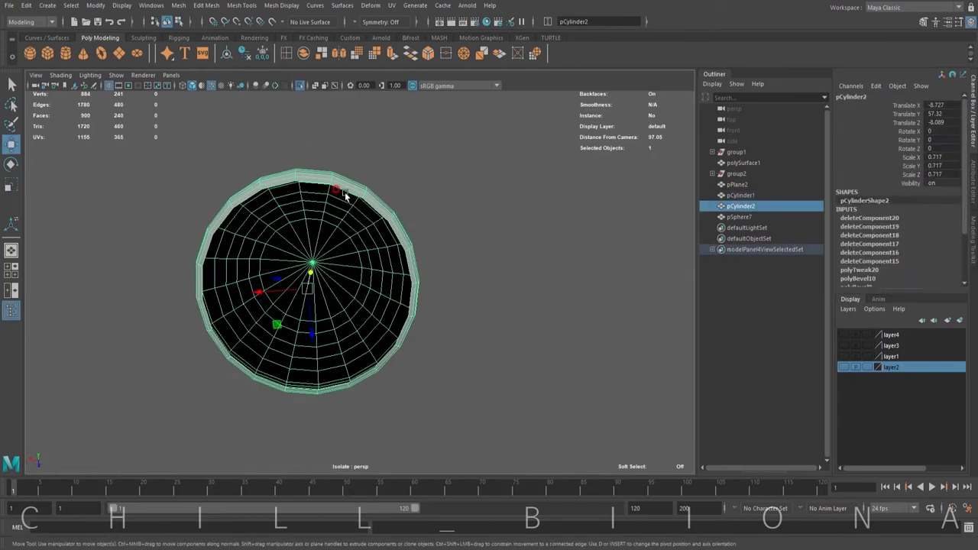
double_click(306, 193)
alt+drag(306, 192, 322, 108)
key(ctrl+1)
key(F8)
key(r)
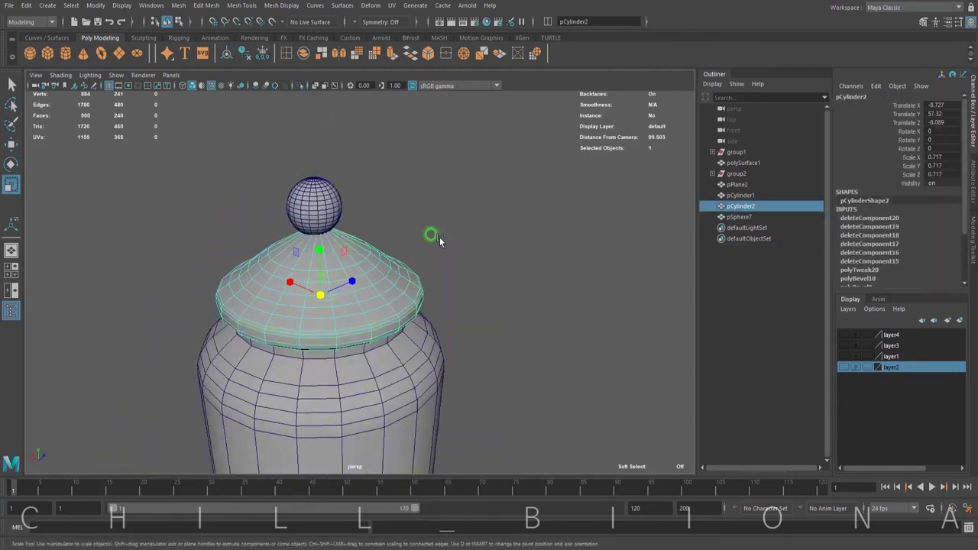
mouse_move(432, 235)
alt+mouse_down()
mouse_move(356, 218)
mouse_move(345, 339)
alt+mouse_up()
key(w)
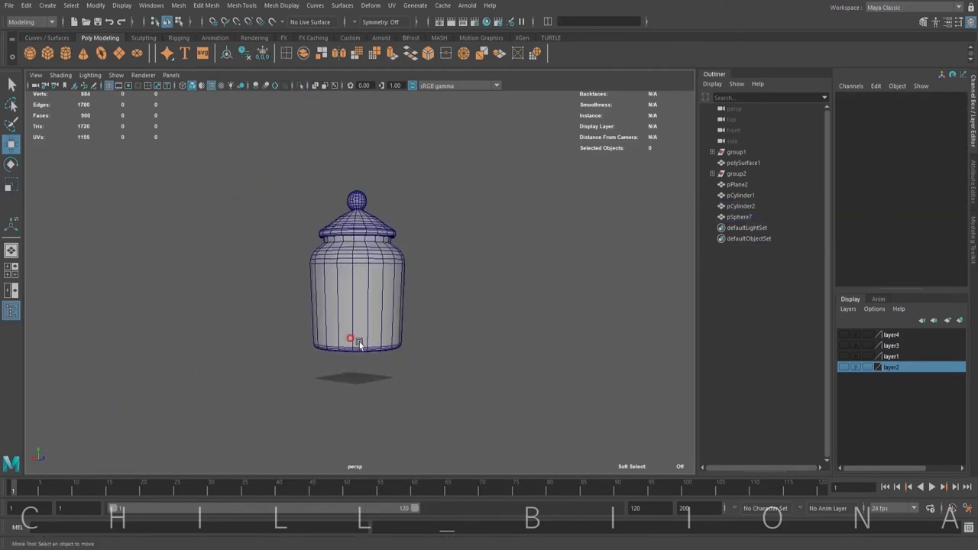
click(155, 191)
- Create a torus ring and fit it around the jar neck
click(317, 385)
key(w)
mouse_move(262, 339)
mouse_down()
mouse_move(262, 222)
mouse_move(354, 219)
mouse_move(317, 240)
mouse_up()
key(r)
key(w)
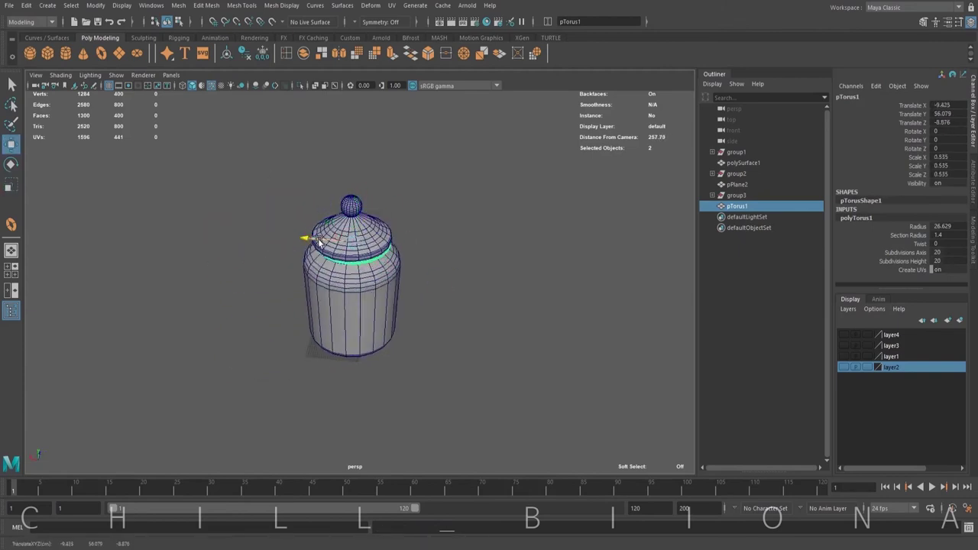
key(f)
- Duplicate the ring, scale the copy to 0.533, and place it above the first
key(ctrl+d)
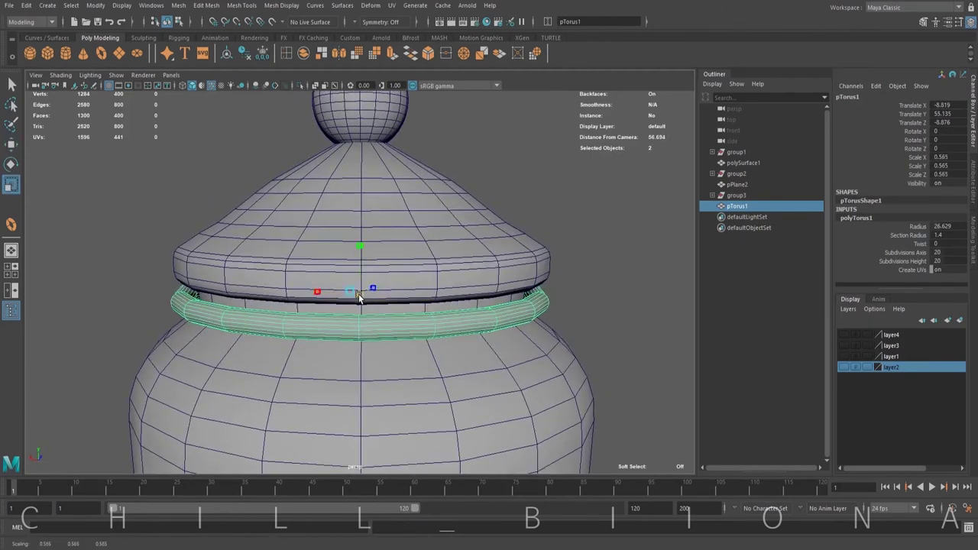
key(r)
mouse_move(349, 280)
mouse_down()
mouse_move(336, 281)
mouse_move(360, 233)
mouse_up()
key(w)
scroll(443, 316, down, 10)
scroll(535, 279, up, 8)
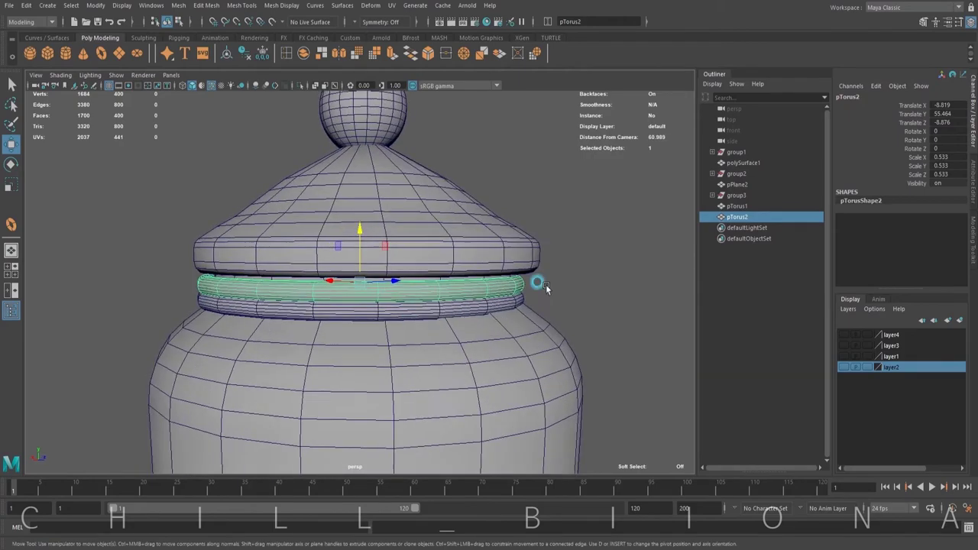
click(283, 298)
scroll(369, 334, down, 2)
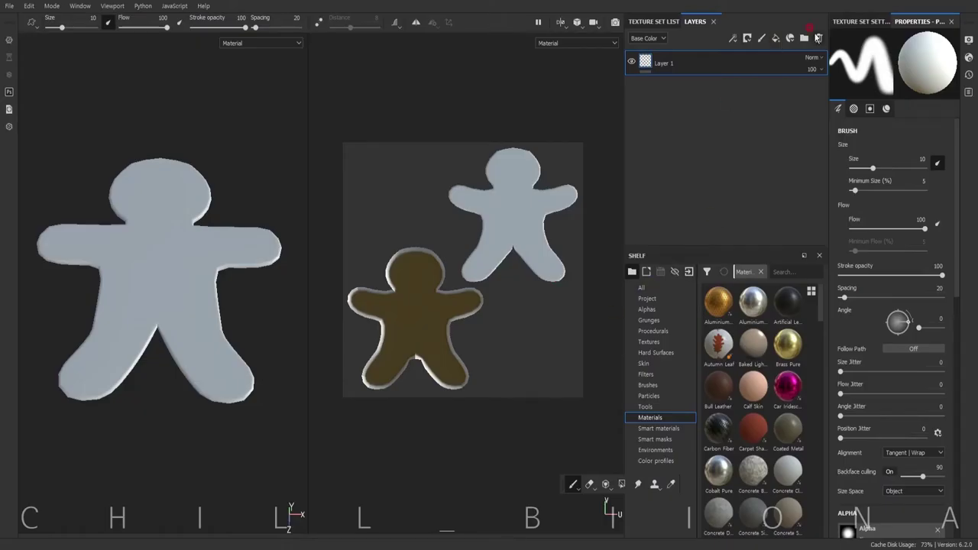
- Make the layer a fill layer with a golden-brown base colour
click(776, 38)
click(891, 301)
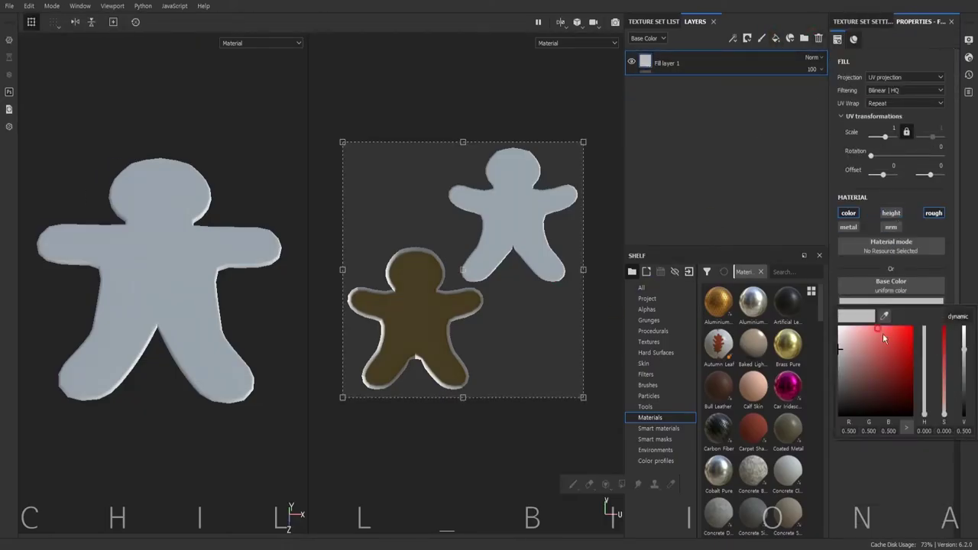
drag(883, 337, 898, 372)
- Duplicate it with a finely tiled Dirt 3 black mask, then add another fill layer
click(753, 63)
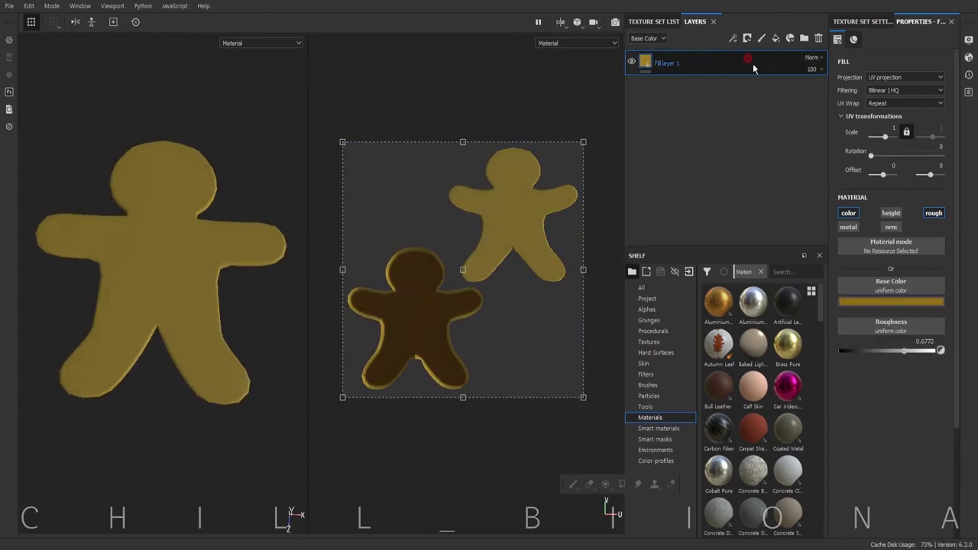
key(ctrl+d)
click(661, 61)
right_click(661, 61)
click(726, 259)
click(653, 331)
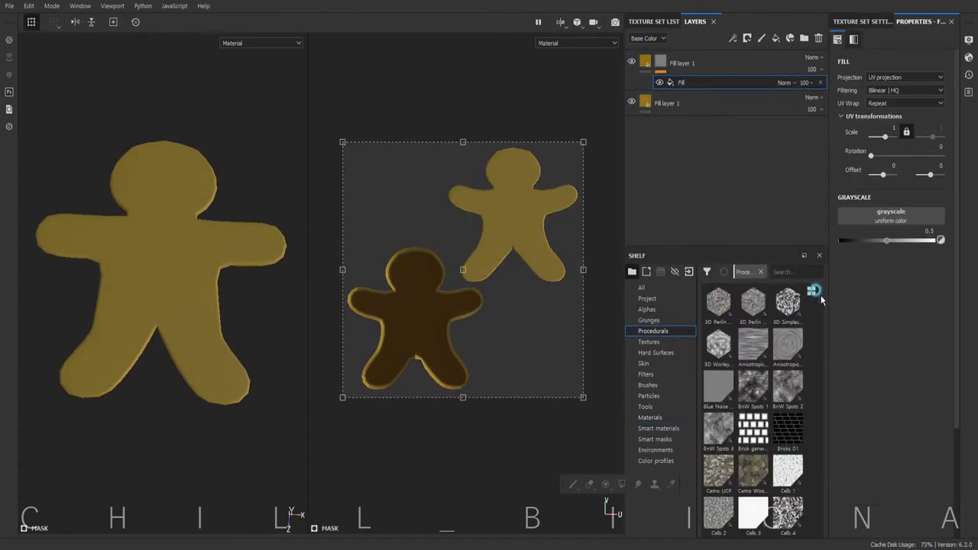
scroll(819, 313, down, 2)
drag(754, 352, 847, 218)
drag(344, 144, 519, 329)
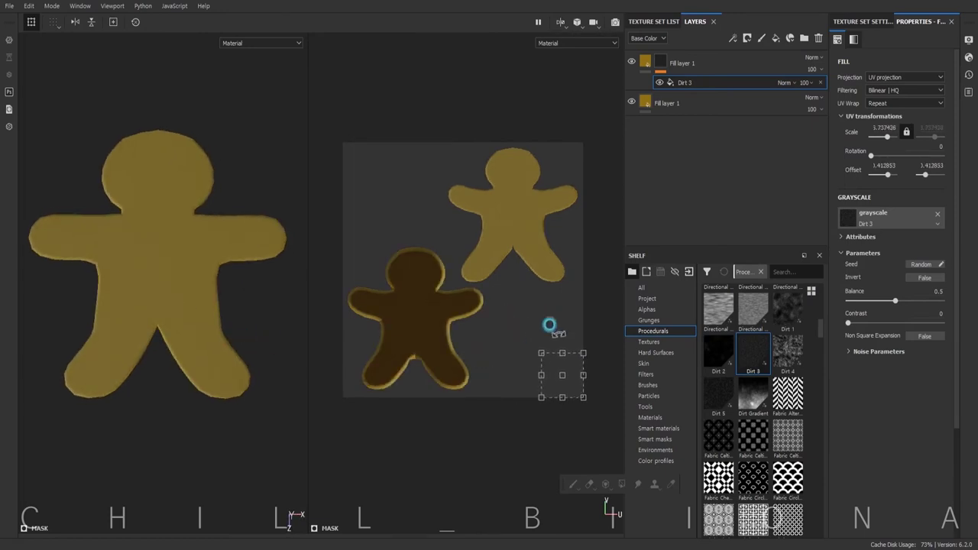
click(776, 38)
click(897, 302)
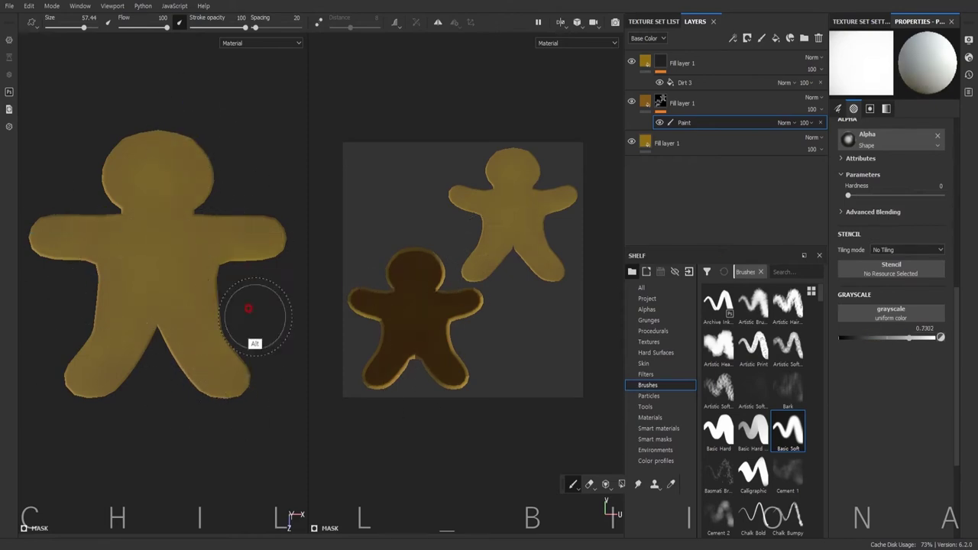
- Add a fill layer with a black paint mask and paint small white icing dots
mouse_move(249, 308)
alt+mouse_down()
mouse_move(196, 343)
mouse_move(192, 282)
alt+mouse_up()
click(682, 62)
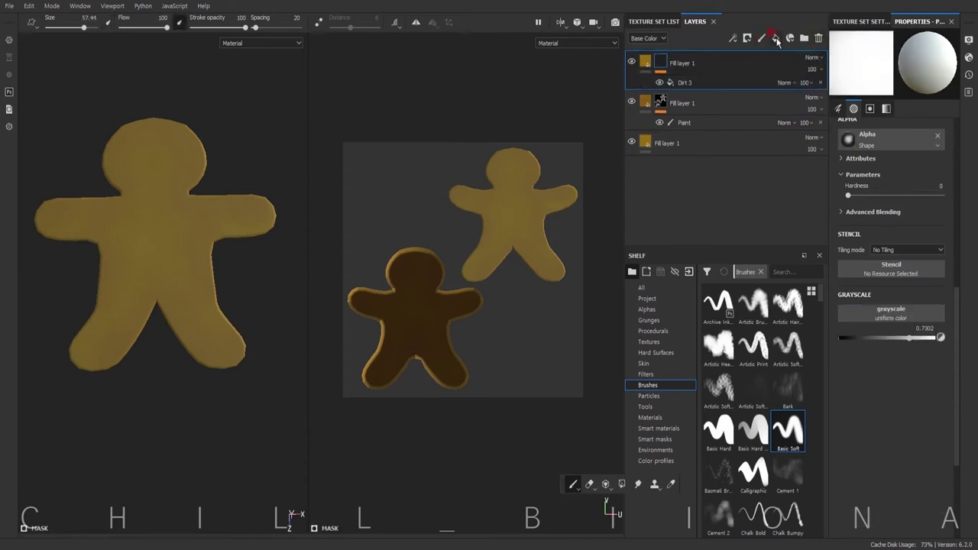
click(776, 38)
right_click(660, 63)
click(696, 283)
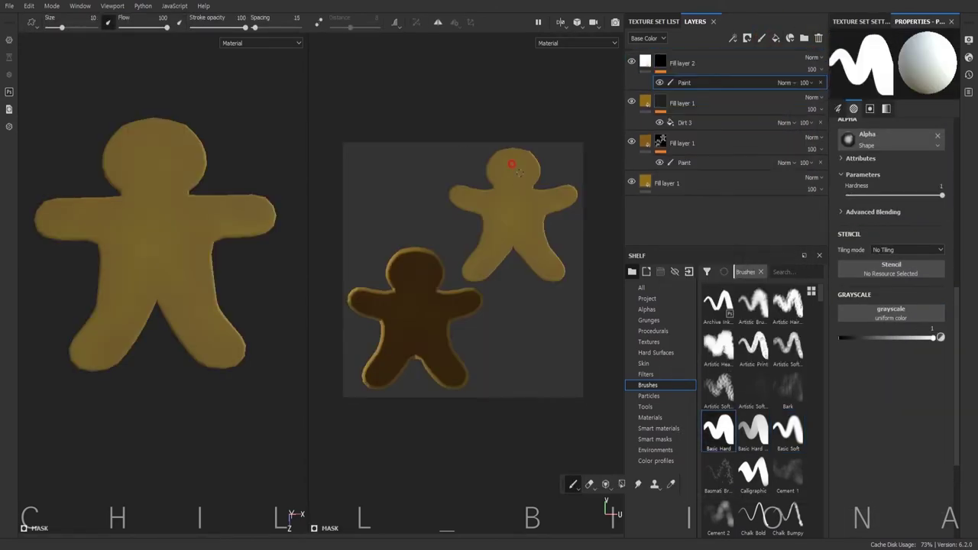
ctrl+right_drag(134, 133, 123, 134)
click(173, 162)
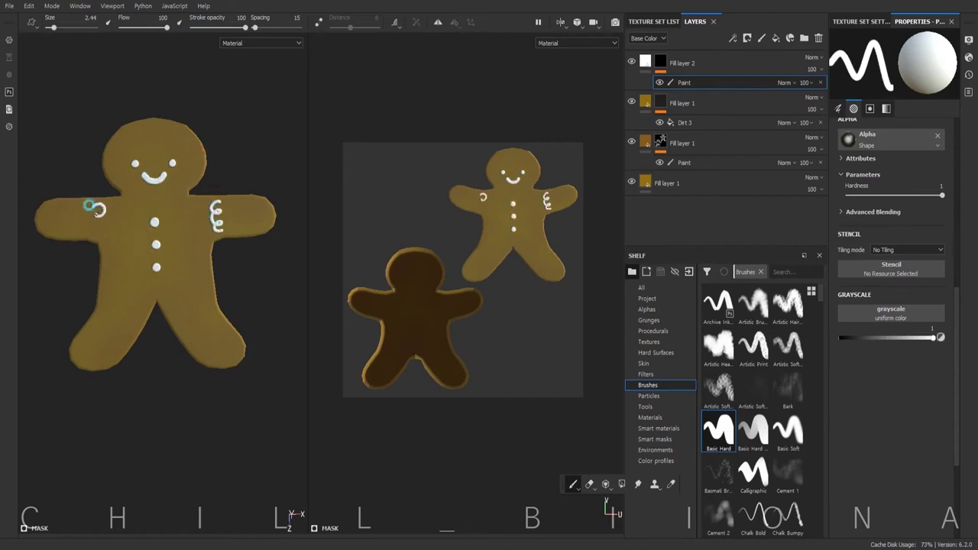
- Add a new fill layer with a pink base colour
click(776, 38)
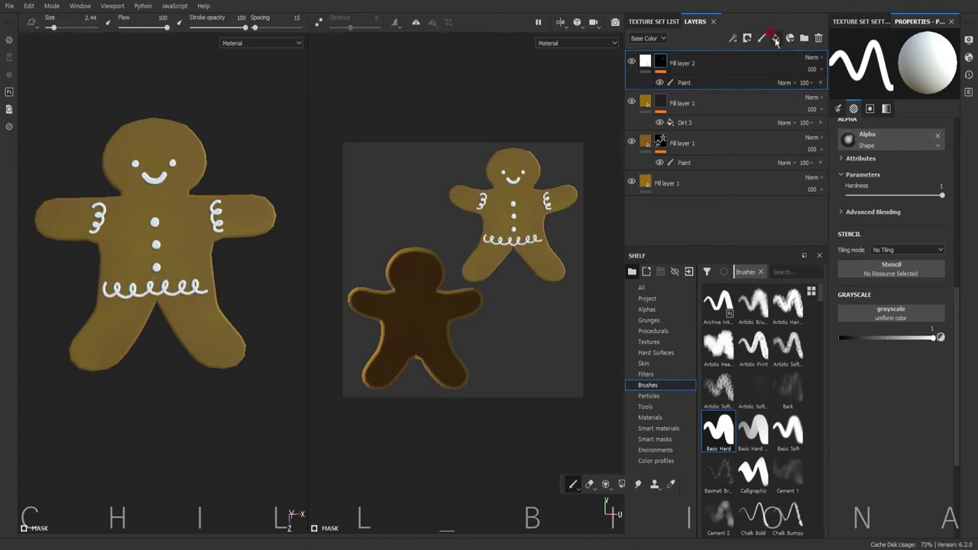
click(891, 301)
click(869, 331)
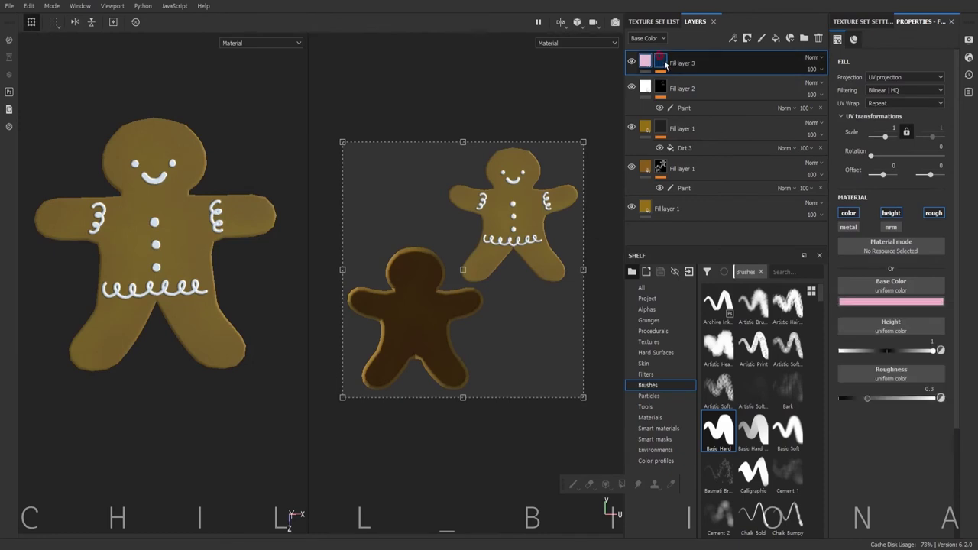
- Give the pink layer a paint mask and group the two base layers into a folder
click(761, 37)
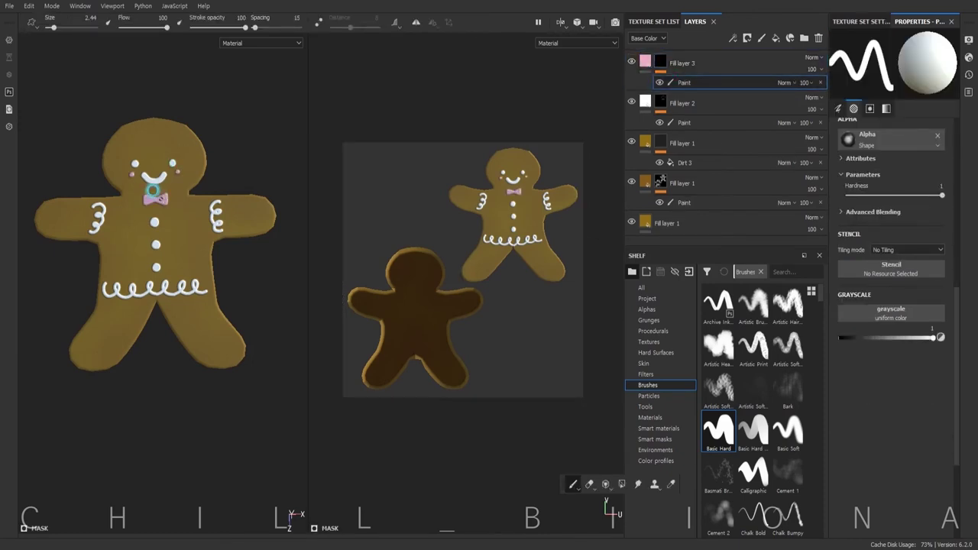
drag(718, 143, 715, 193)
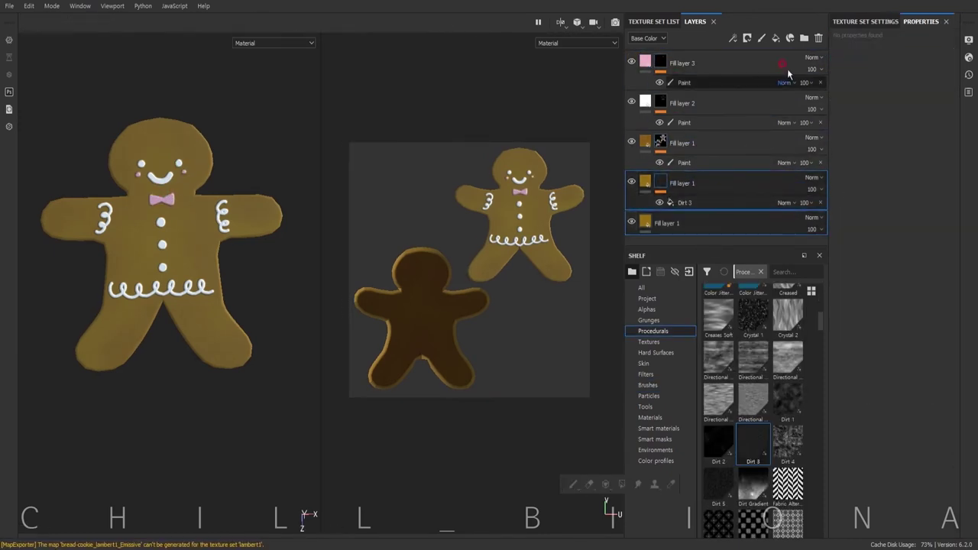
click(804, 38)
- Rename the folder 'cookies' and save it as a smart material
double_click(676, 183)
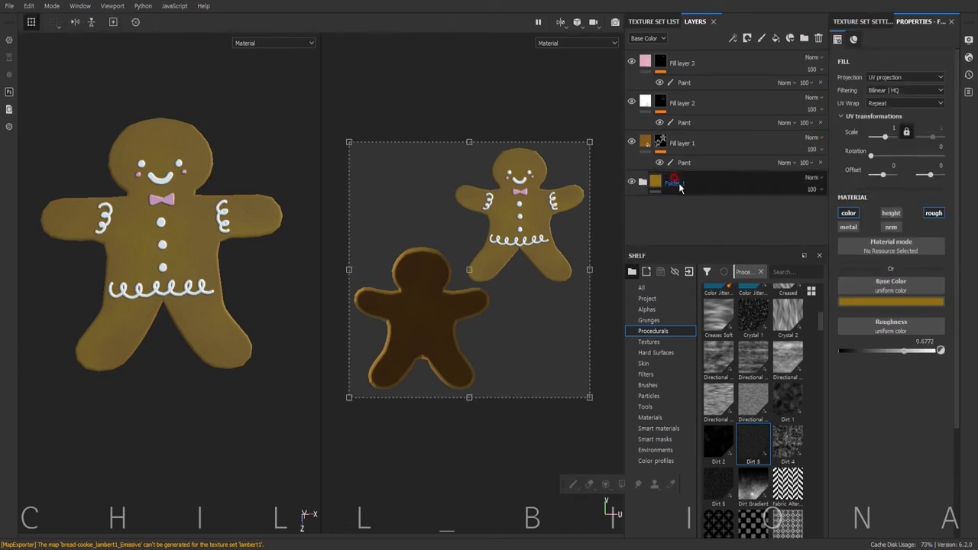
text(cookie)
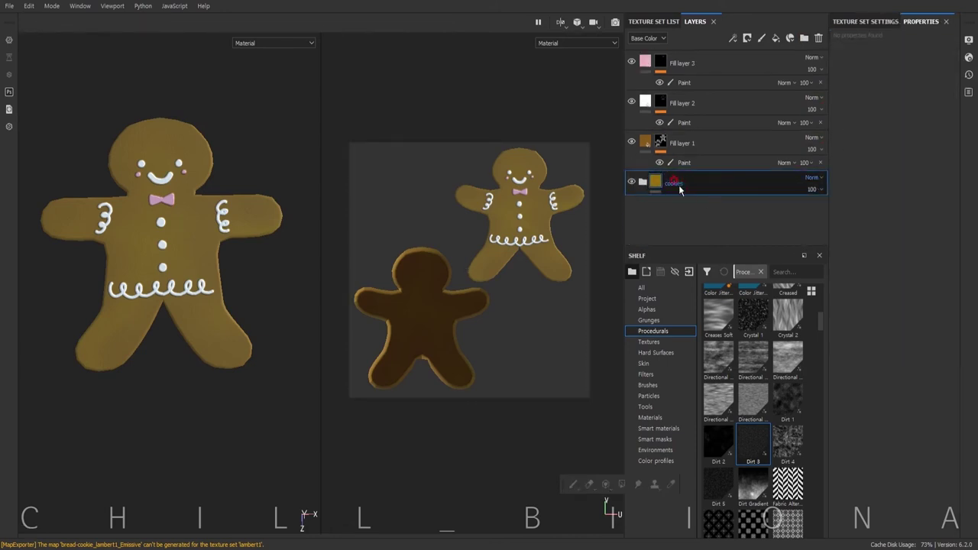
right_click(680, 190)
click(721, 437)
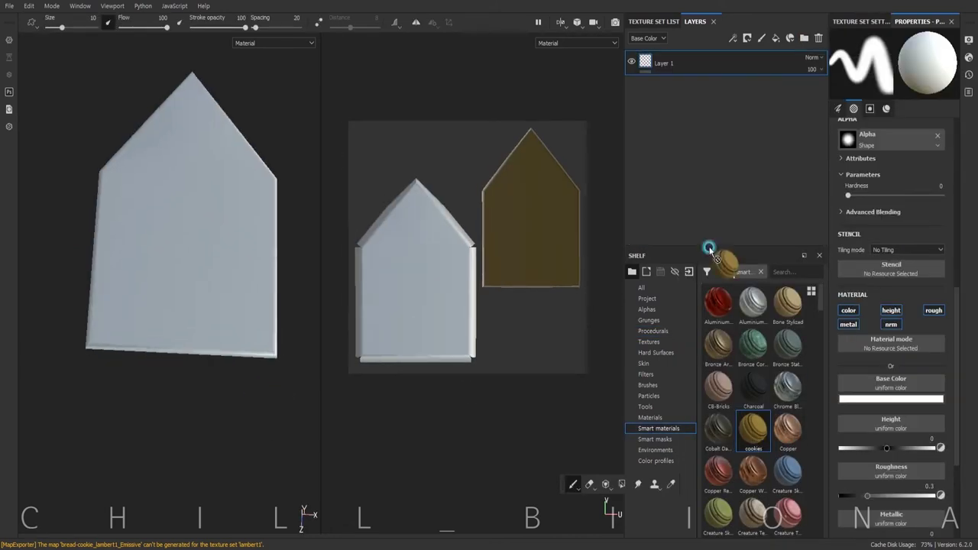
- Apply the cookies smart material and add a white fill layer with a black paint mask
drag(711, 252, 671, 66)
click(819, 37)
click(776, 38)
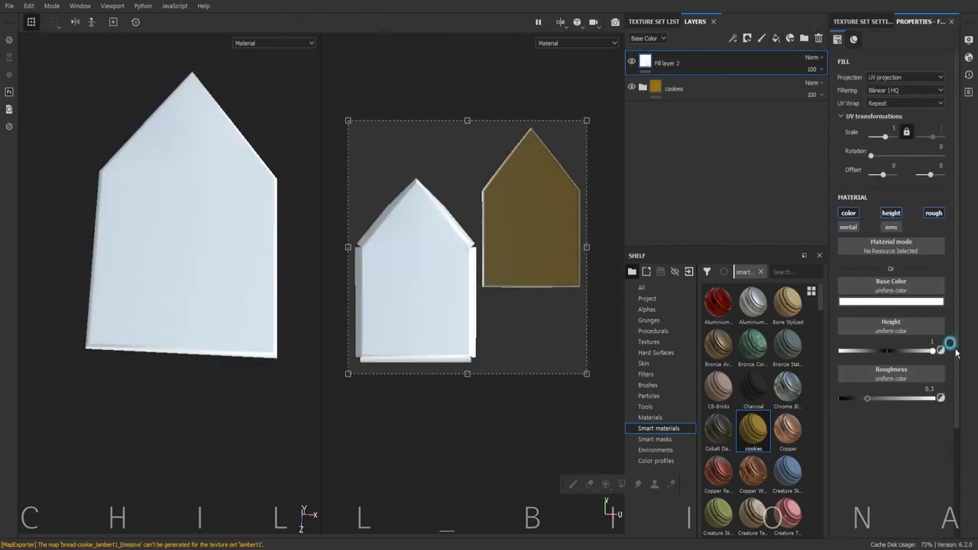
right_click(662, 63)
click(697, 269)
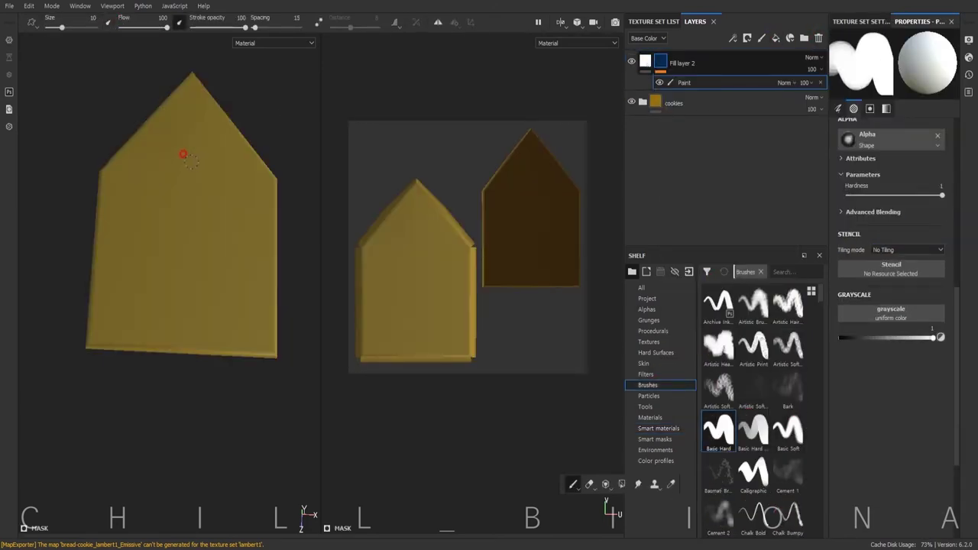
- Paint a white window, door, roof trim and star on the house cookie
key(bracketleft)
drag(398, 245, 405, 225)
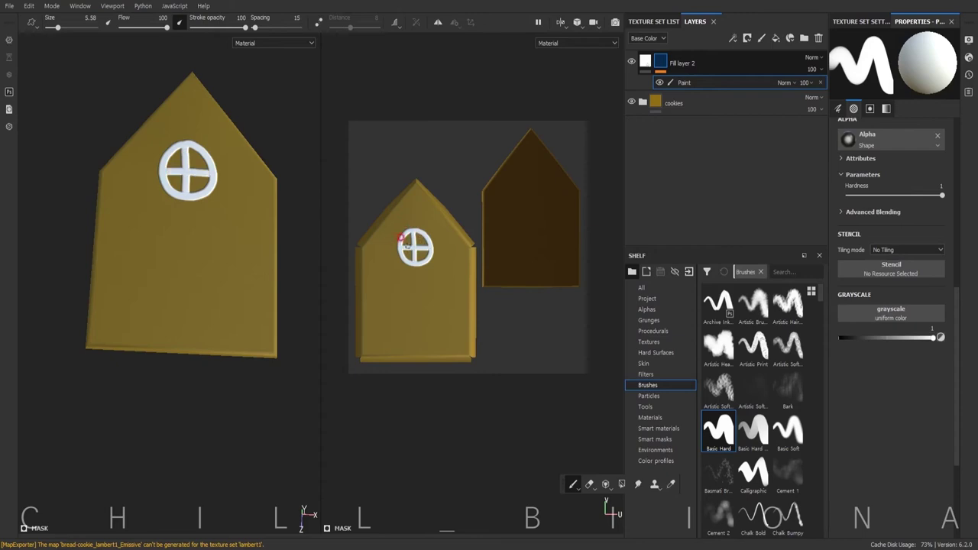
mouse_move(399, 356)
mouse_down()
mouse_move(432, 351)
mouse_move(425, 334)
mouse_up()
key(ctrl+z)
key(bracketleft)
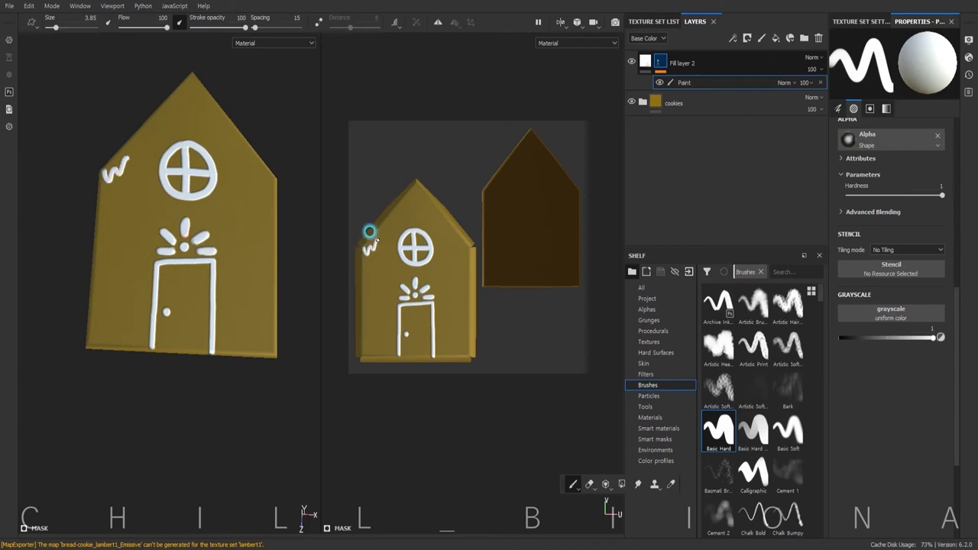
drag(364, 243, 399, 182)
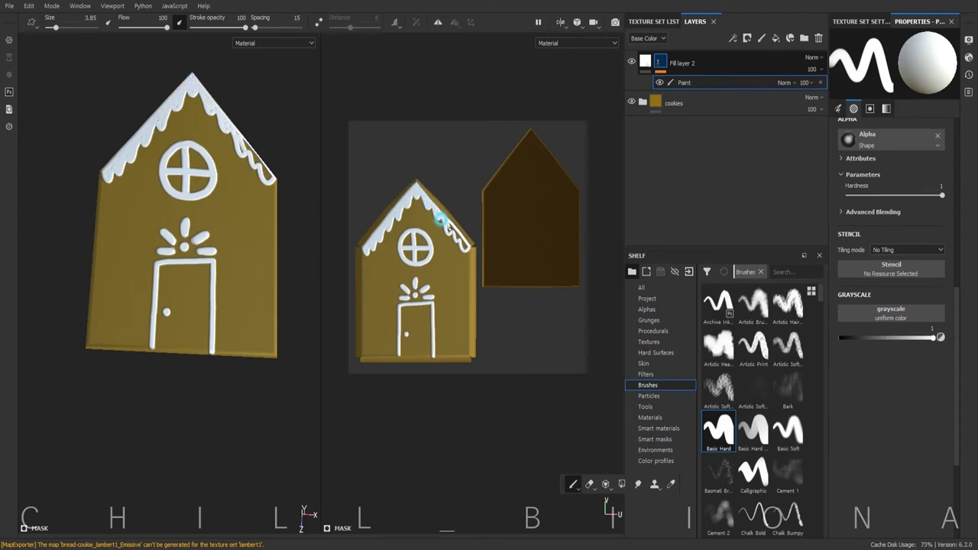
click(373, 346)
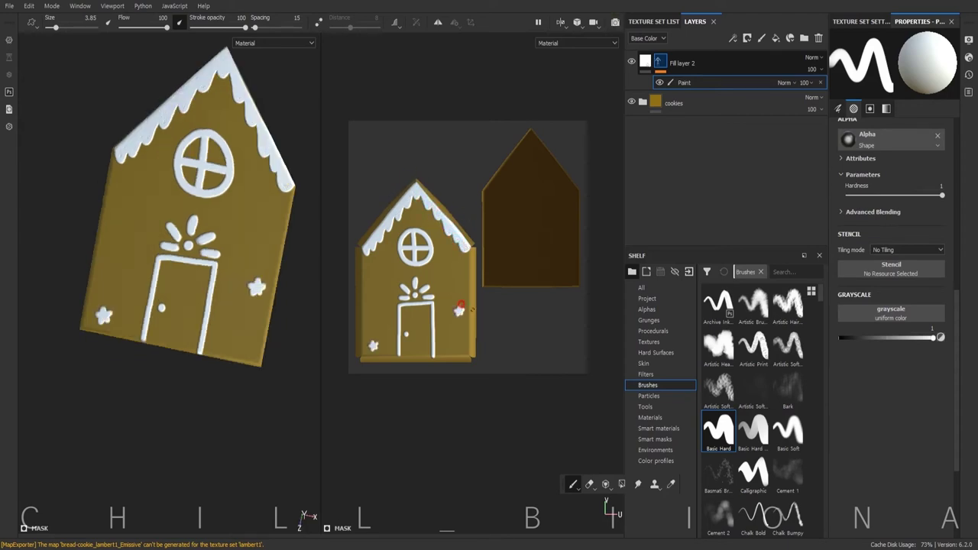
- Add another paint-masked fill layer at about 0.42, then apply cookies to the snowflake cookie
click(775, 37)
drag(698, 157, 703, 102)
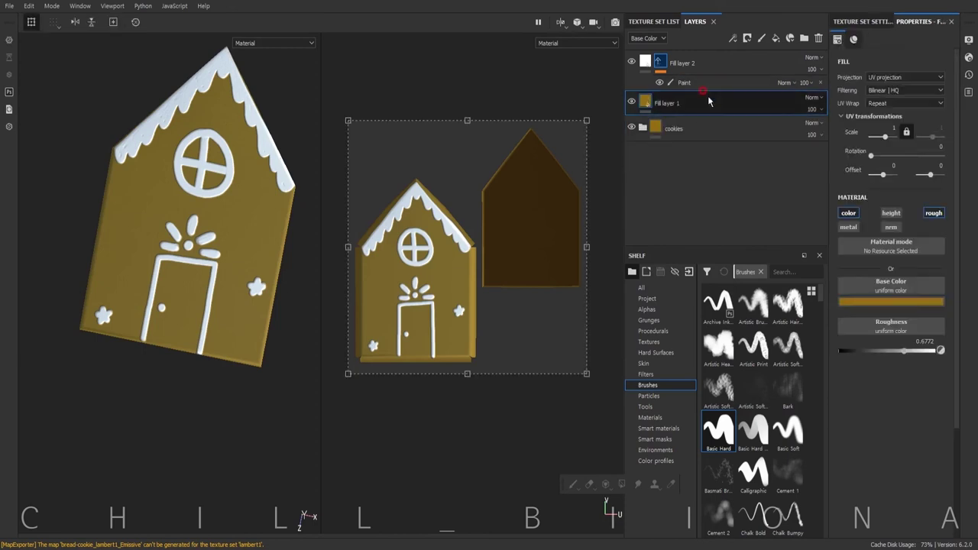
click(891, 284)
click(925, 407)
key(1)
right_click(654, 103)
click(688, 123)
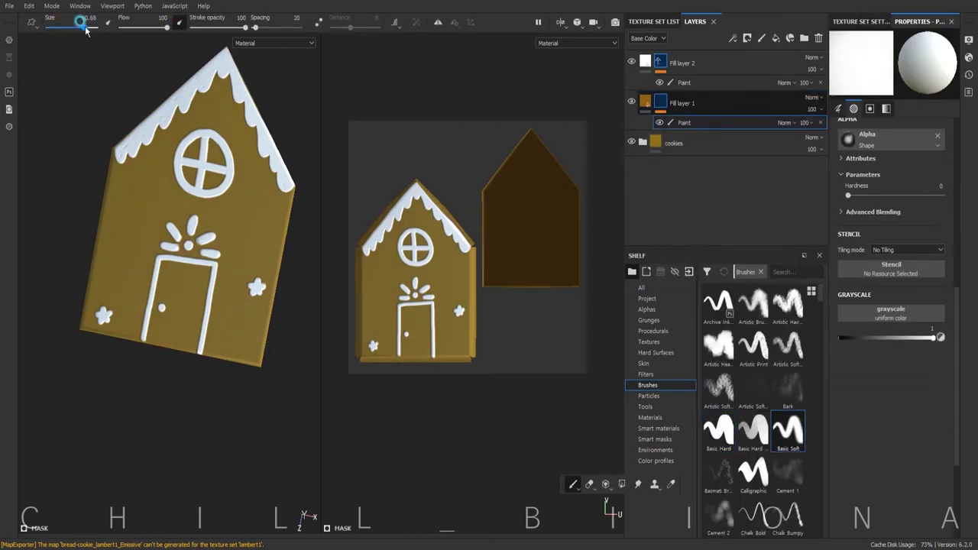
drag(940, 337, 878, 337)
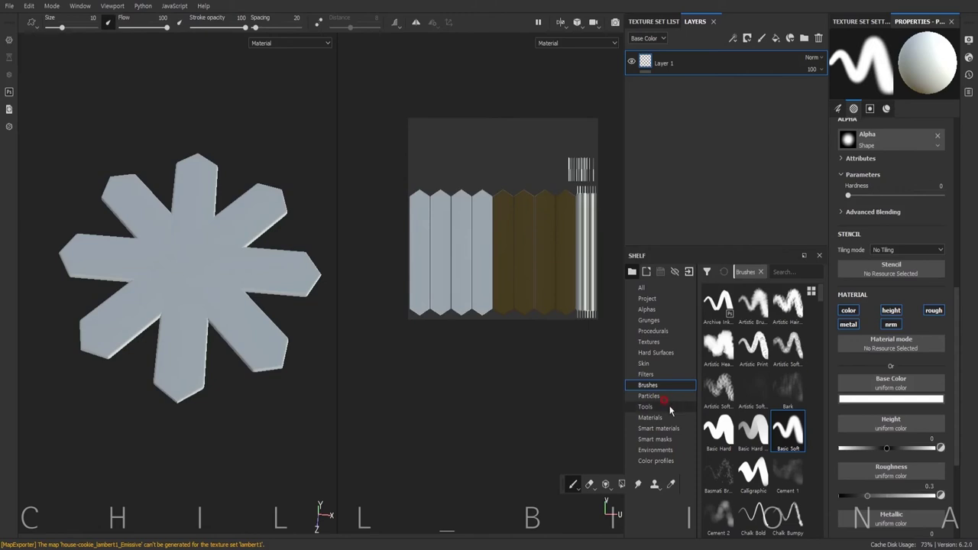
click(659, 427)
drag(754, 428, 690, 87)
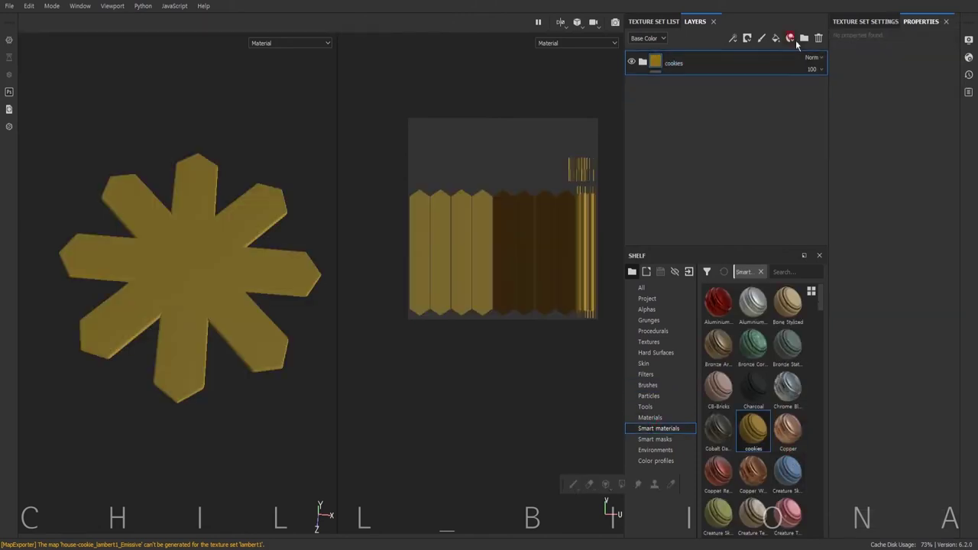
- Add a white fill layer above the cookies with a black mask and Paint effect
click(791, 38)
double_click(674, 64)
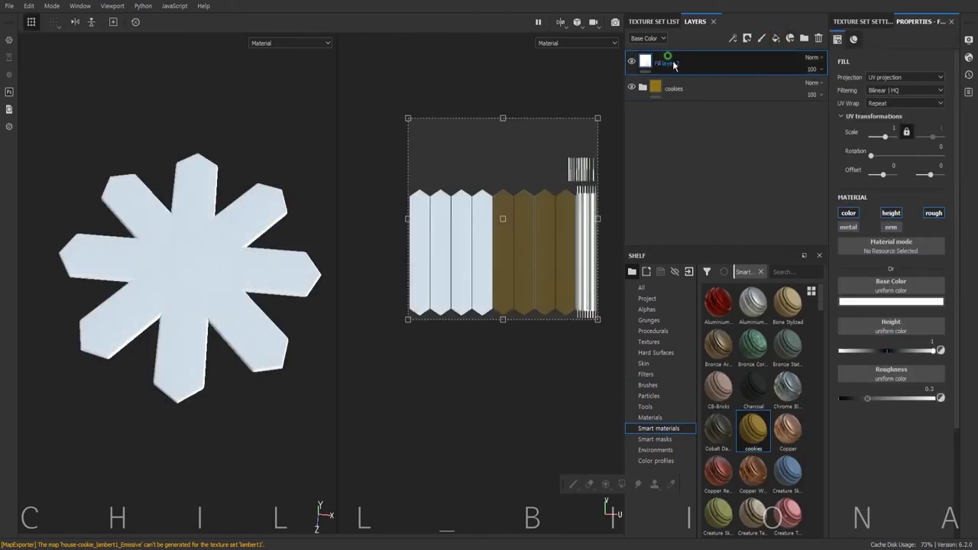
right_click(674, 64)
click(656, 309)
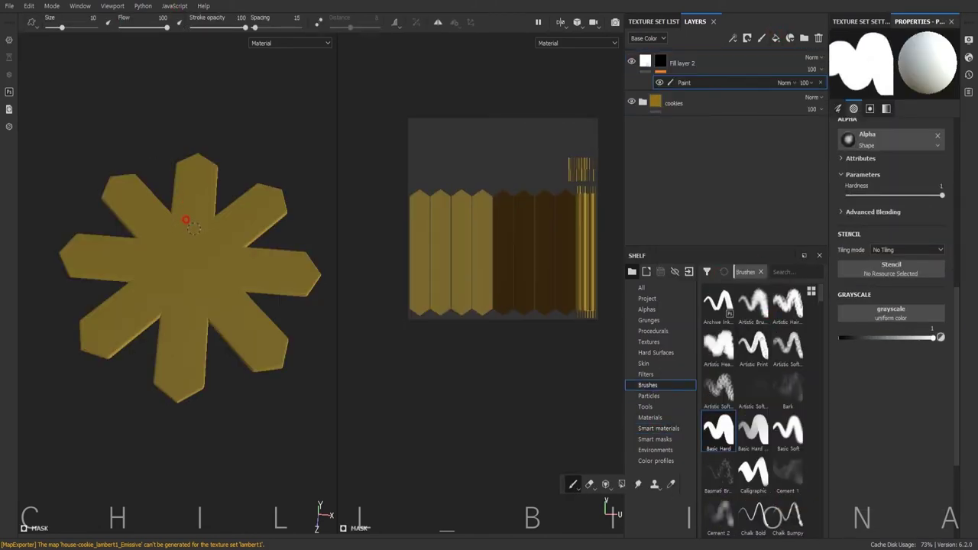
scroll(502, 251, up, 2)
scroll(502, 252, up, 3)
- Paint four crossing icing lines across the star to form the snowflake branches
drag(115, 185, 272, 355)
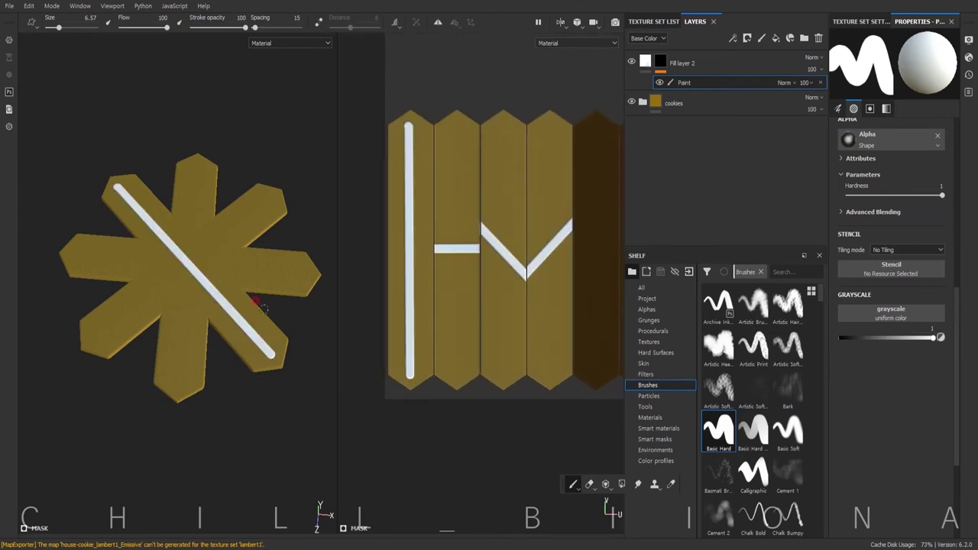
drag(180, 382, 196, 164)
drag(96, 339, 269, 201)
drag(77, 257, 307, 274)
key(bracketleft)
key(bracketleft)
key(bracketleft)
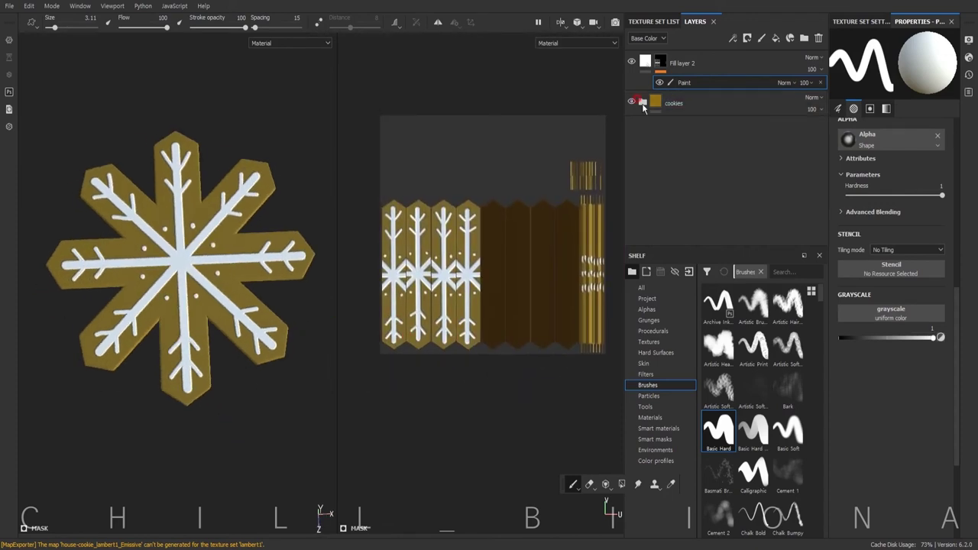
- Add another fill layer with a black paint mask, using a large soft brush
click(646, 107)
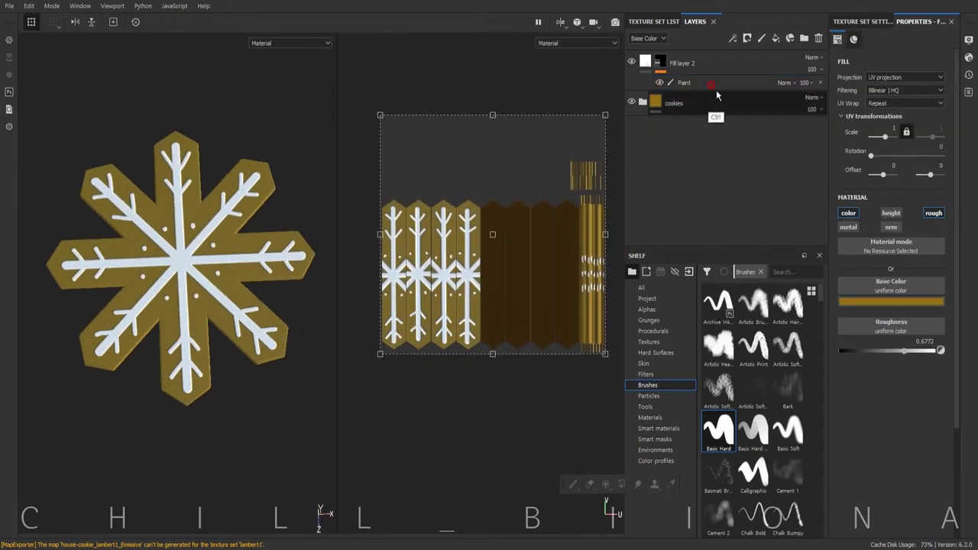
right_click(650, 104)
click(692, 211)
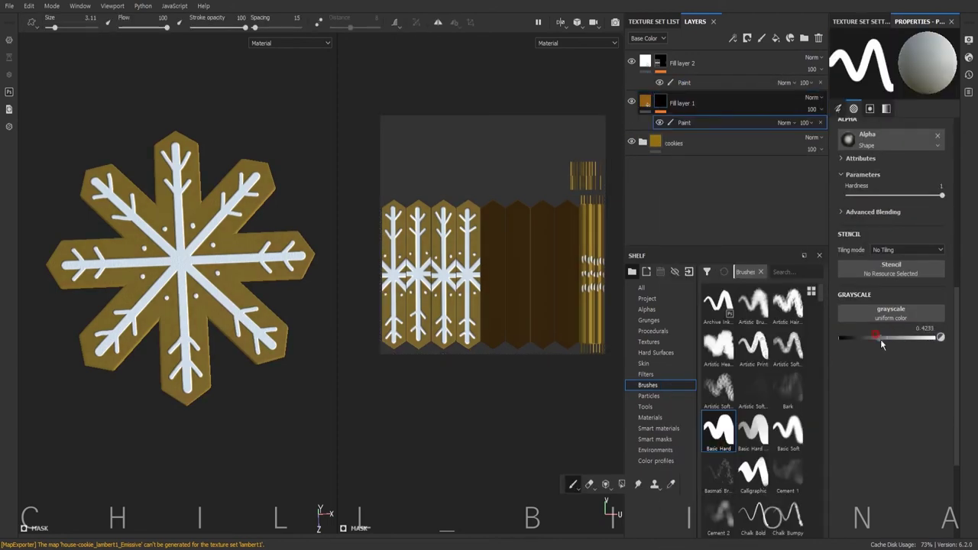
click(787, 432)
click(77, 26)
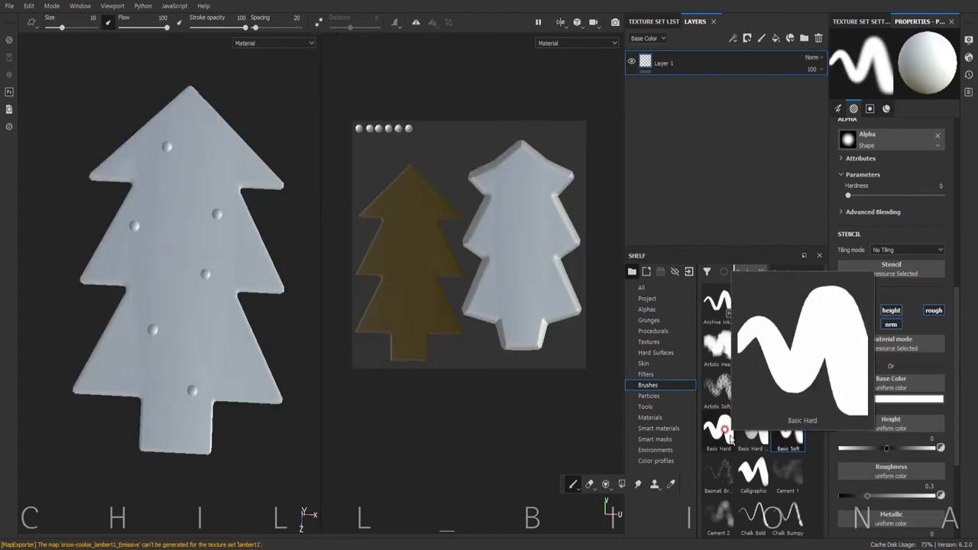
- Apply the cookies smart material to the tree cookie and add a black-masked paint fill layer
click(659, 428)
drag(753, 428, 688, 68)
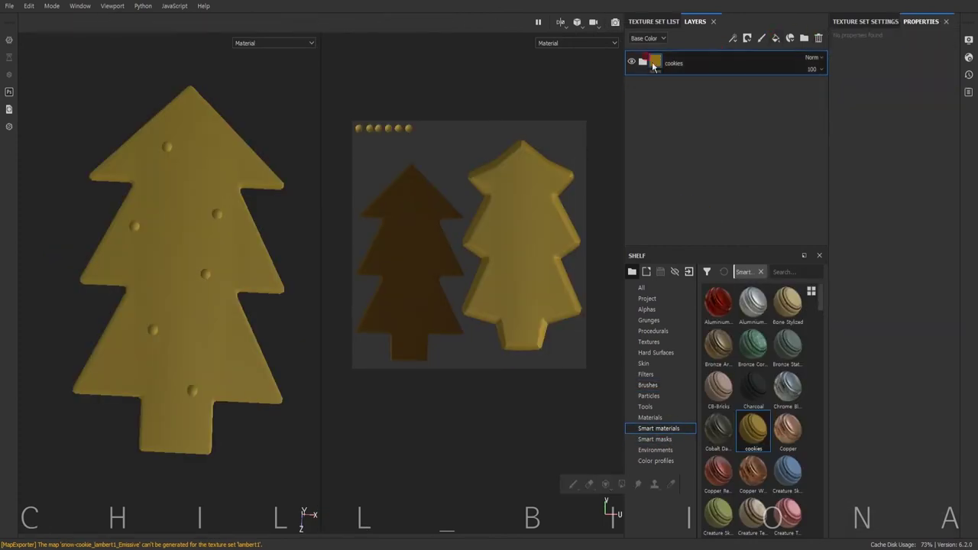
click(775, 38)
click(891, 301)
click(747, 38)
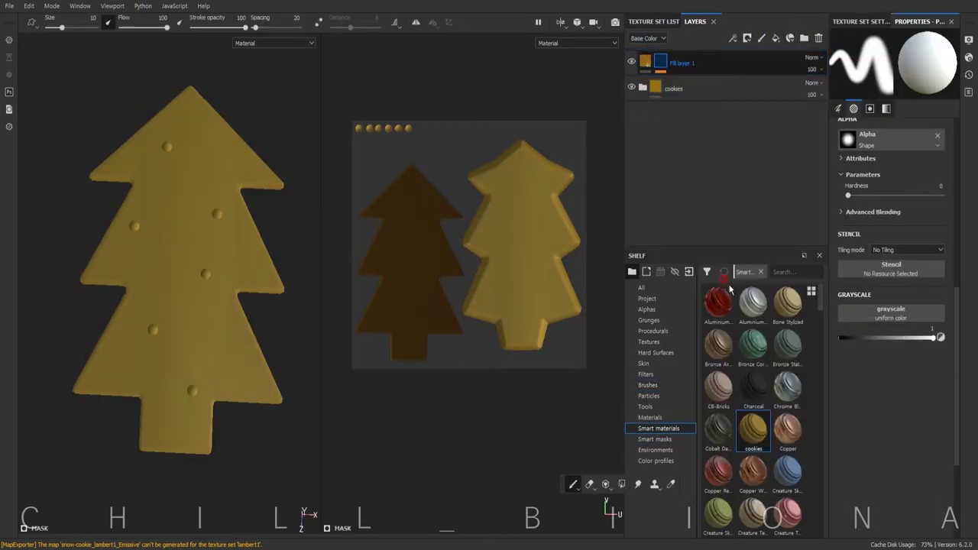
key(bracketright)
key(bracketright)
key(bracketright)
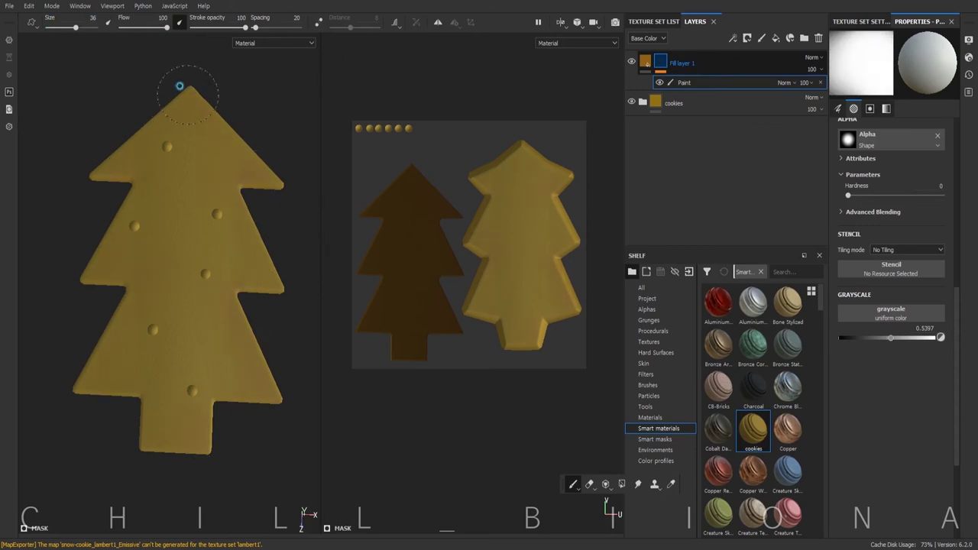
key(x)
key(x)
- Add a light cream fill layer hidden by a black mask with a Paint effect
click(776, 38)
click(891, 299)
click(876, 330)
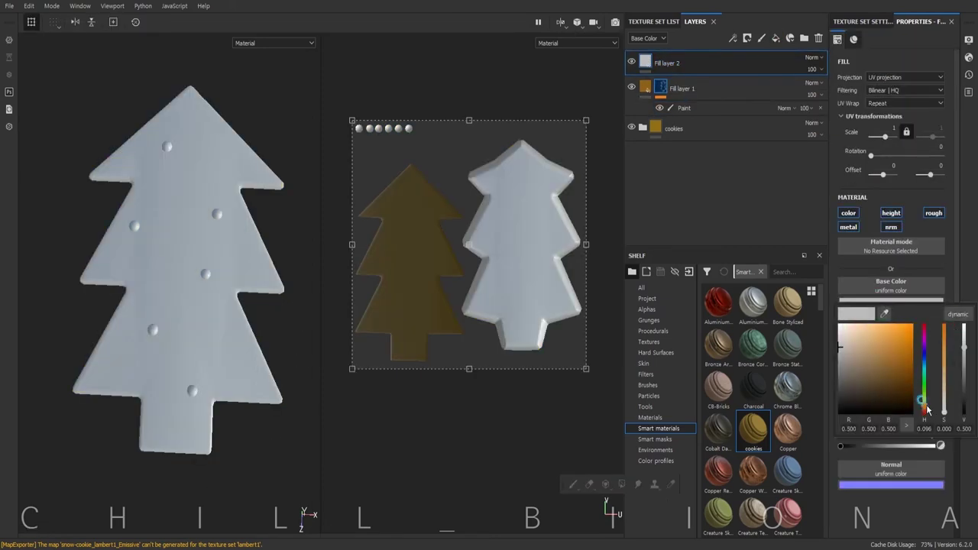
right_click(666, 62)
click(703, 75)
right_click(671, 63)
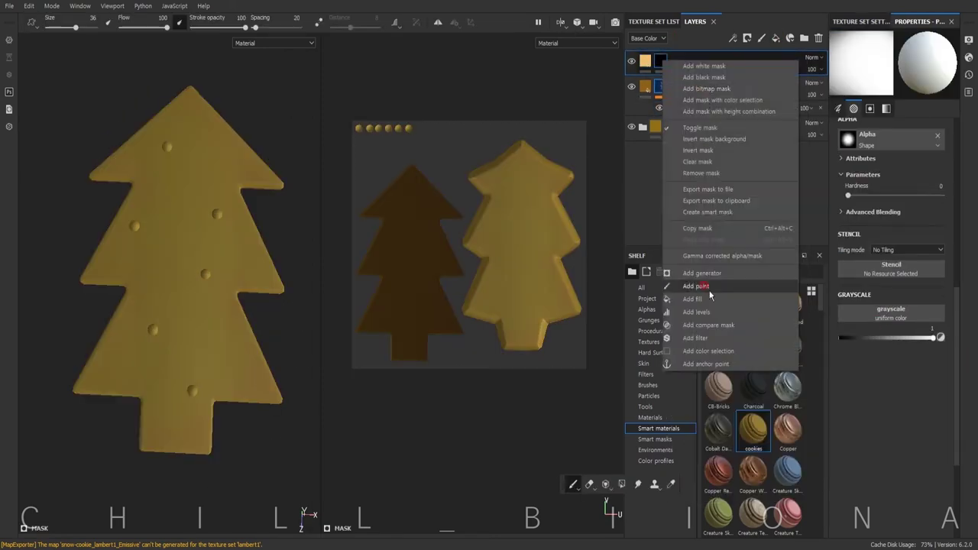
click(699, 285)
- Paint the cream icing outline around the tree, then fill the upper tree and trunk
drag(187, 107, 198, 387)
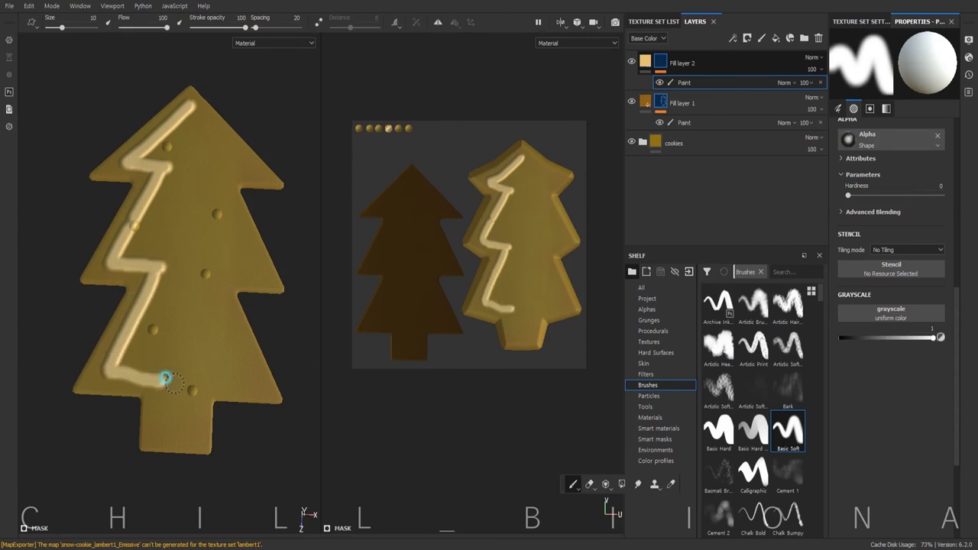
drag(198, 387, 193, 105)
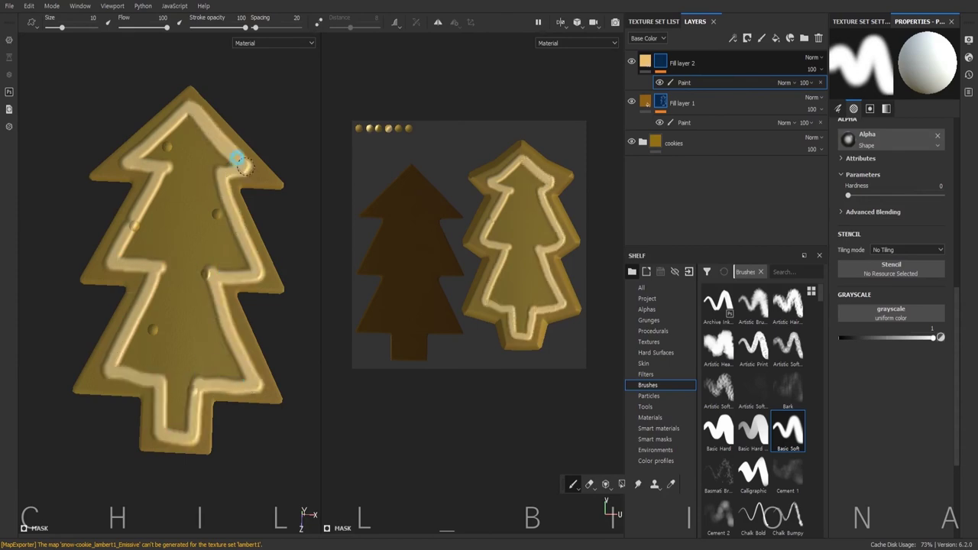
mouse_move(236, 158)
ctrl+right_down()
mouse_move(180, 90)
mouse_move(175, 115)
ctrl+right_up()
mouse_move(175, 114)
mouse_down()
mouse_move(158, 152)
mouse_move(207, 175)
mouse_move(148, 245)
mouse_move(217, 197)
mouse_move(240, 262)
mouse_move(192, 281)
mouse_move(160, 367)
mouse_move(219, 356)
mouse_move(214, 371)
mouse_up()
ctrl+right_drag(214, 371, 108, 375)
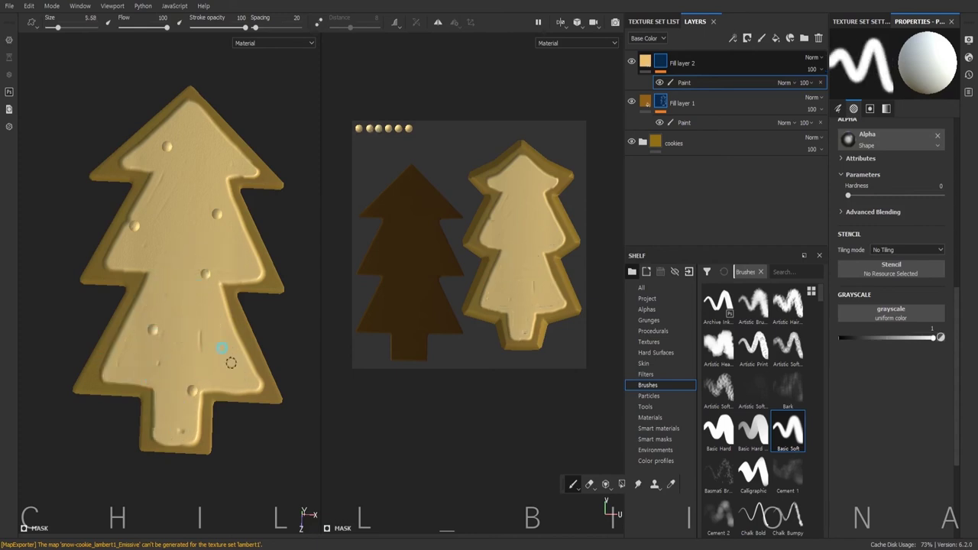
- Create a new folder at the top of the layers with a painted mask
click(775, 37)
right_click(671, 61)
click(716, 291)
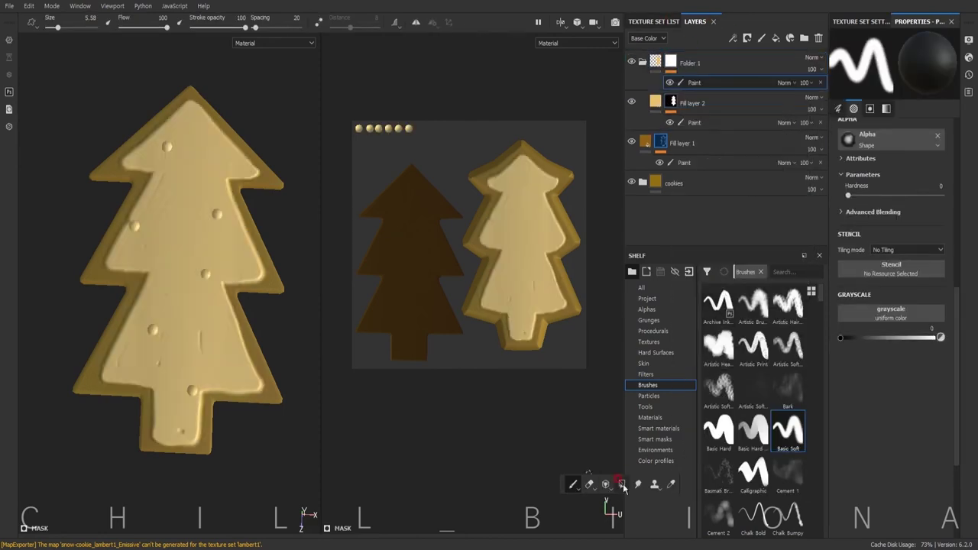
click(707, 61)
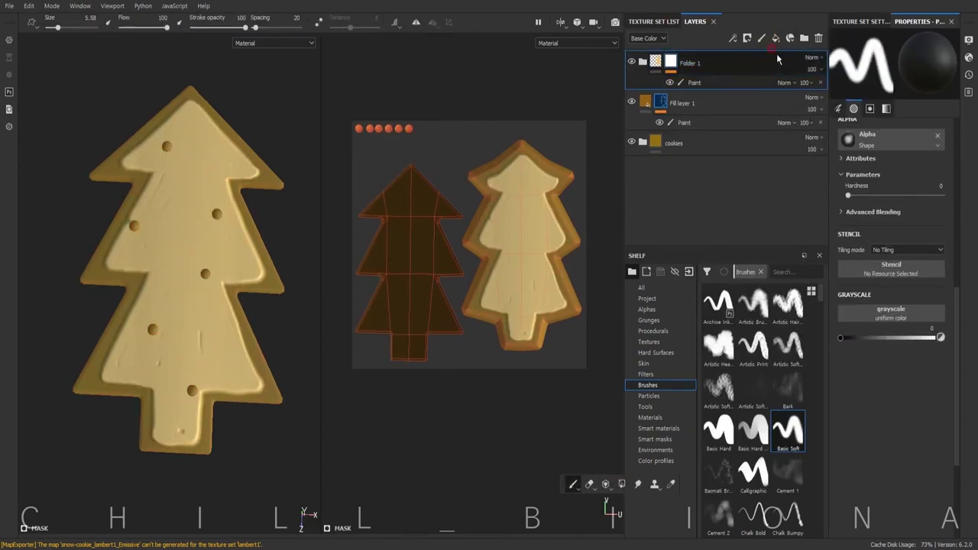
- Add white Fill layer 3 with a black paint mask for the cookie's dots
click(776, 37)
right_click(664, 61)
click(476, 475)
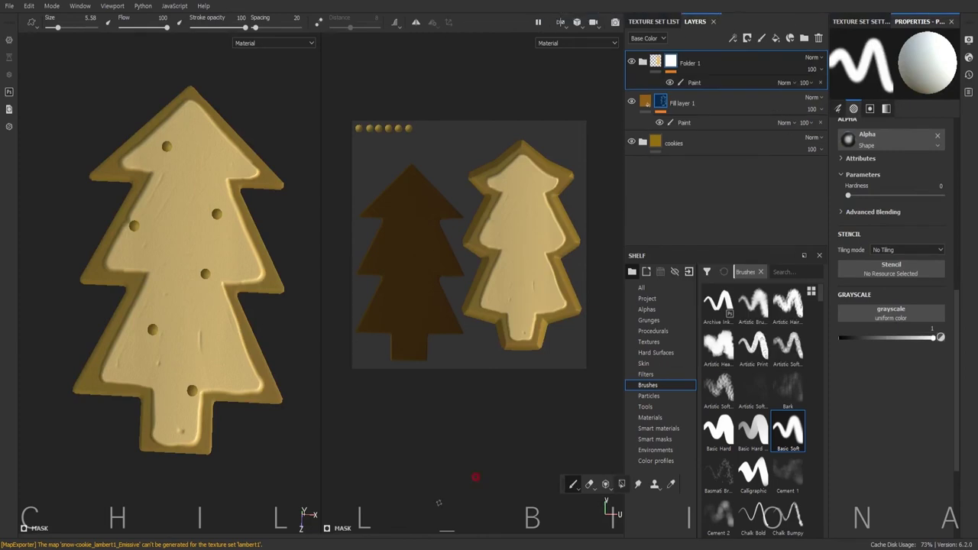
click(723, 69)
click(891, 214)
right_click(664, 61)
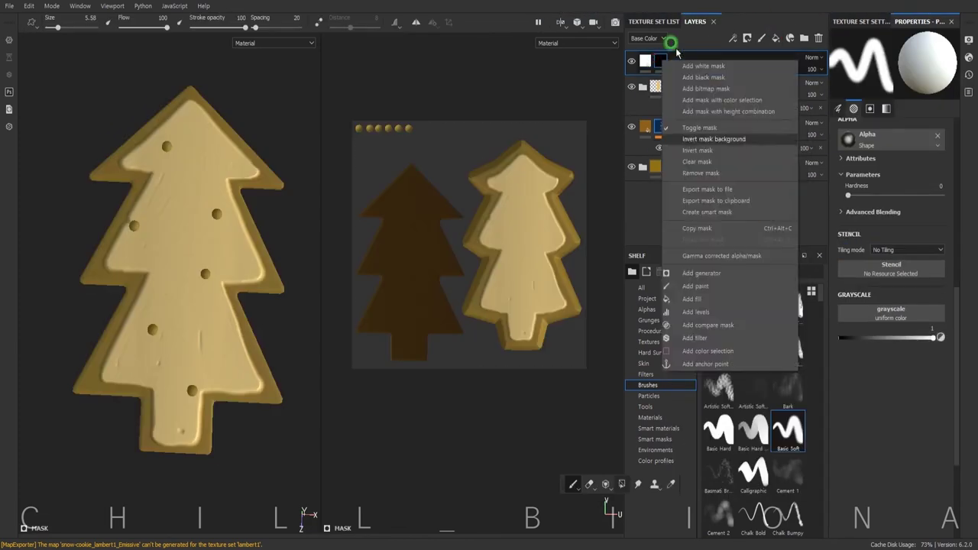
click(720, 135)
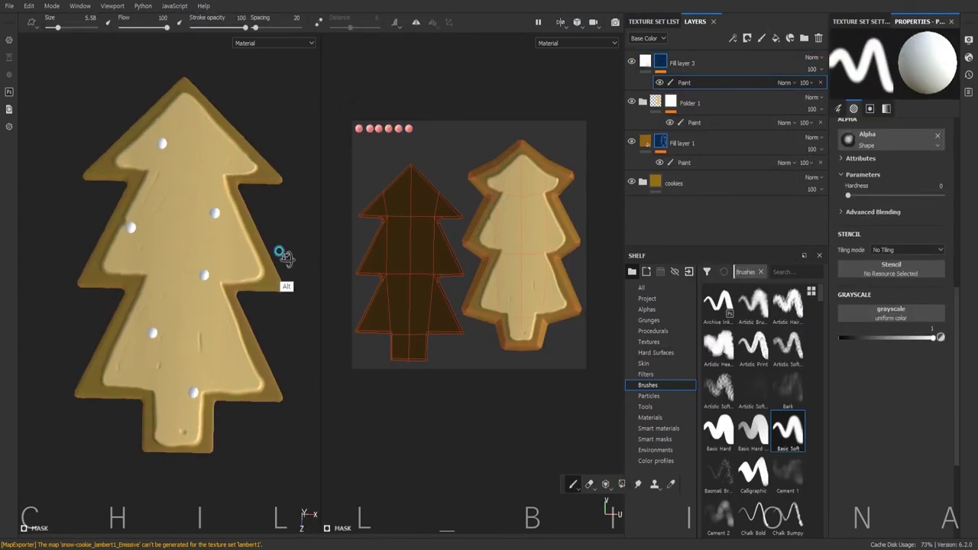
key(ctrl+z)
- Change the icing fill layer's Base Color to green
mouse_move(275, 191)
alt+mouse_down()
mouse_move(251, 210)
mouse_move(229, 271)
alt+mouse_up()
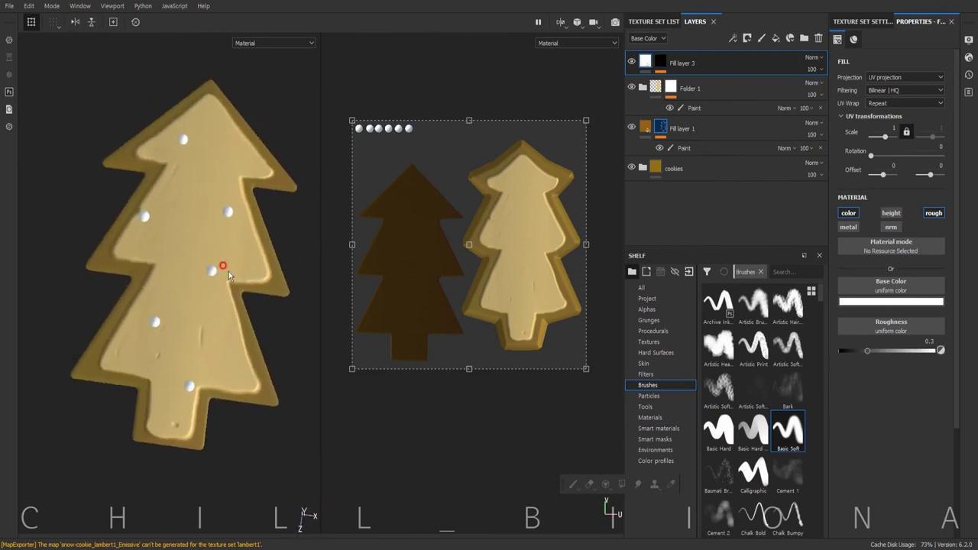
click(776, 38)
click(891, 301)
drag(924, 359, 928, 394)
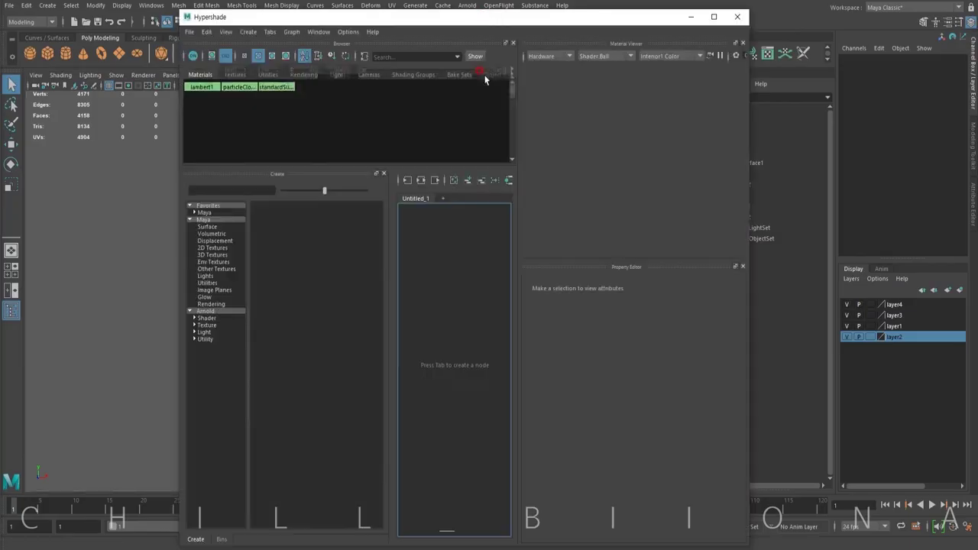
- Create an aiStandardSurface material in Hypershade and name it glass
click(207, 373)
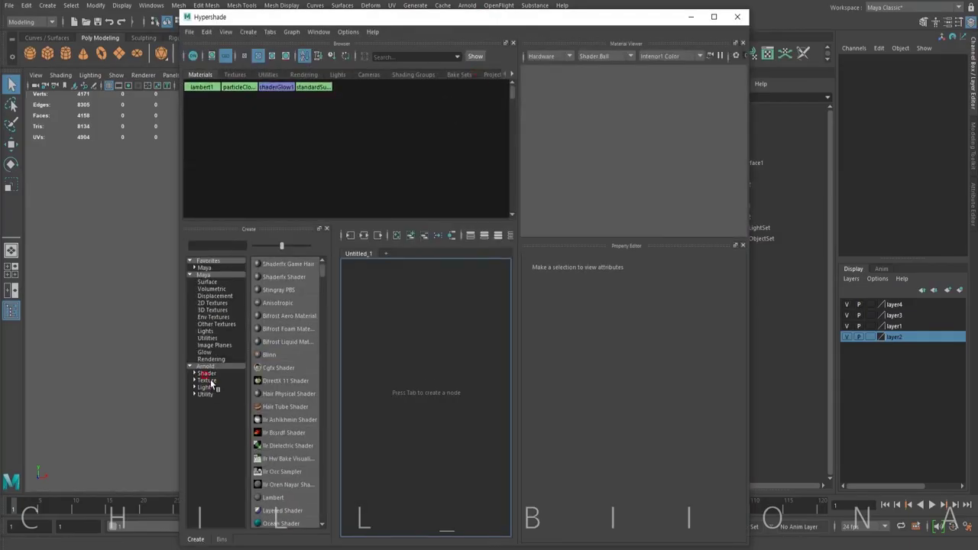
click(294, 432)
text(lass)
key(Return)
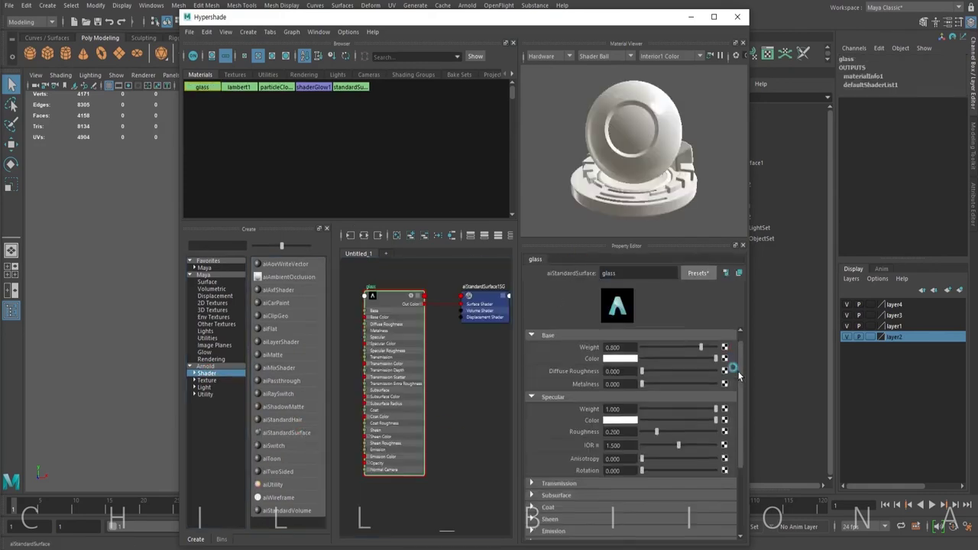
- Set Transmission Weight to 1 and lower Specular Roughness to about 0.08
scroll(635, 382, down, 3)
click(559, 418)
drag(677, 430, 716, 431)
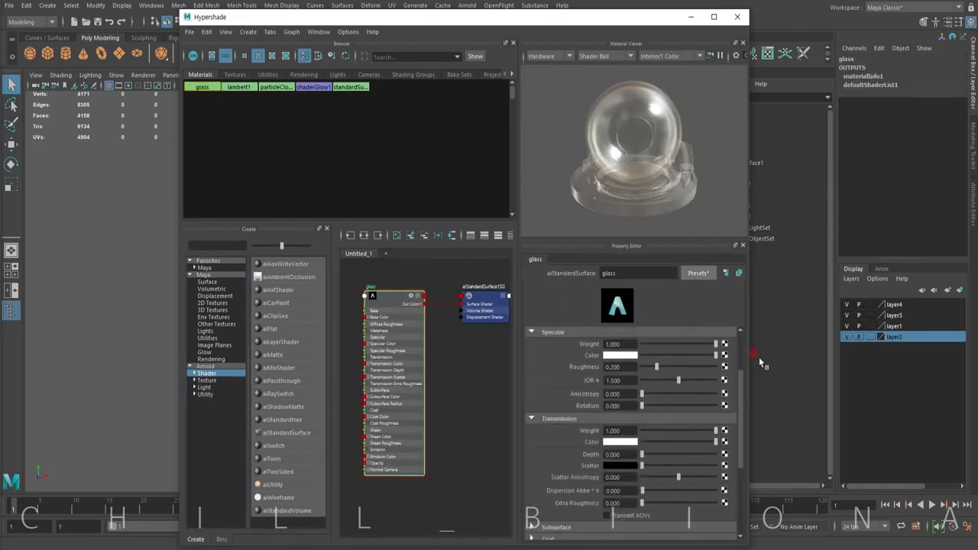
scroll(726, 382, up, 3)
click(656, 437)
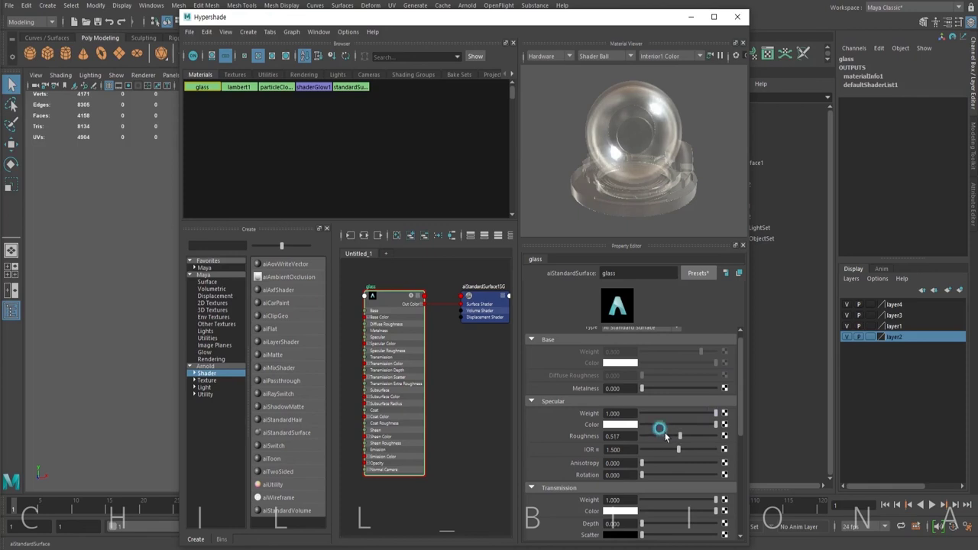
drag(665, 437, 648, 437)
scroll(739, 384, up, 1)
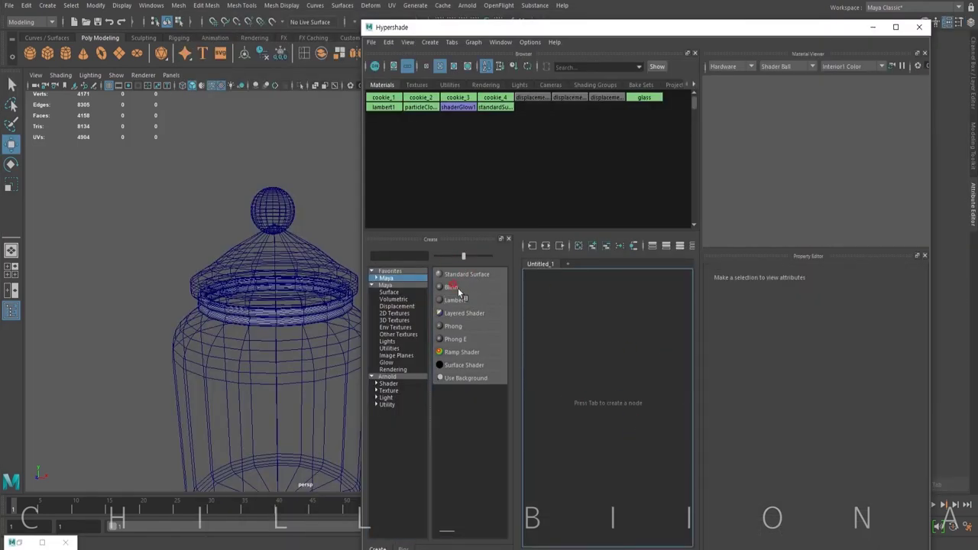
- Create a ramp texture with None interpolation and evenly spaced red stripe stops
click(434, 316)
click(820, 365)
click(818, 354)
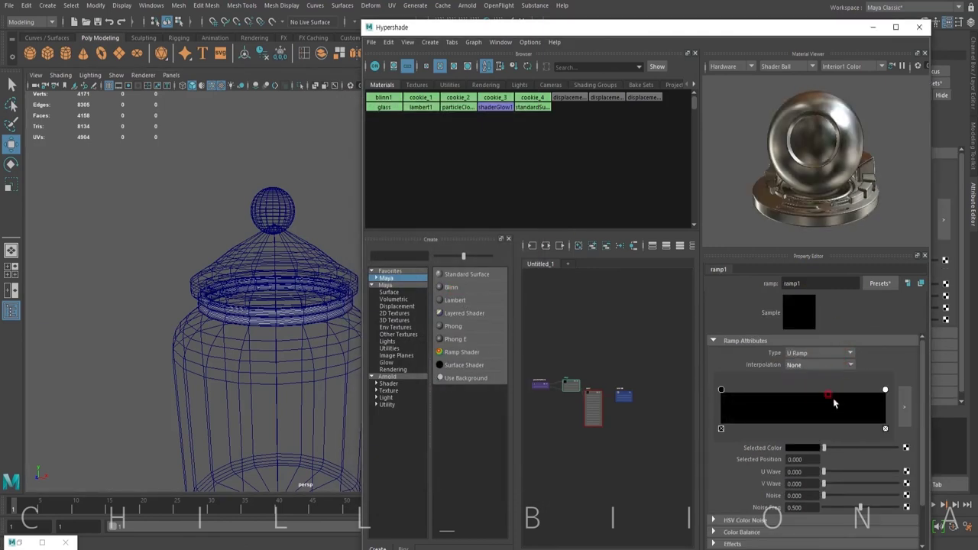
click(802, 448)
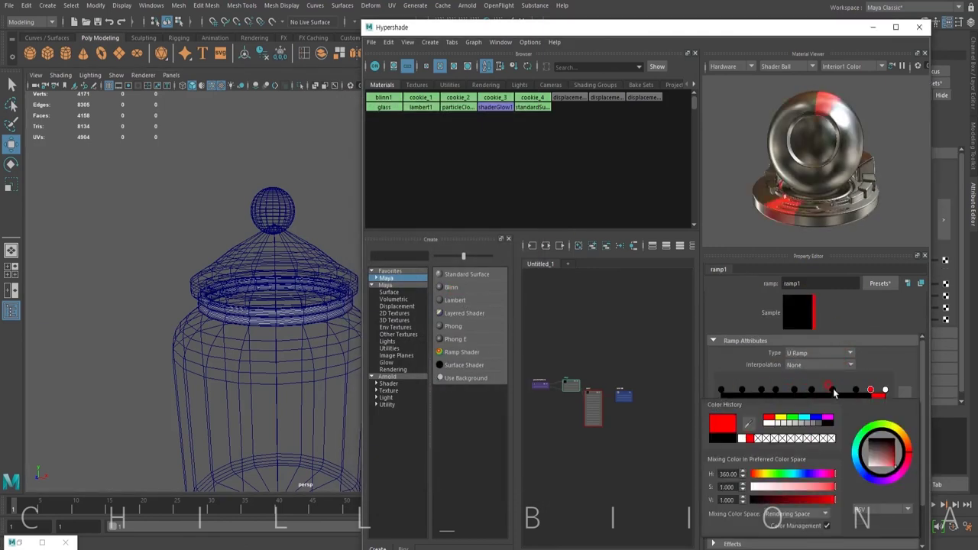
click(764, 423)
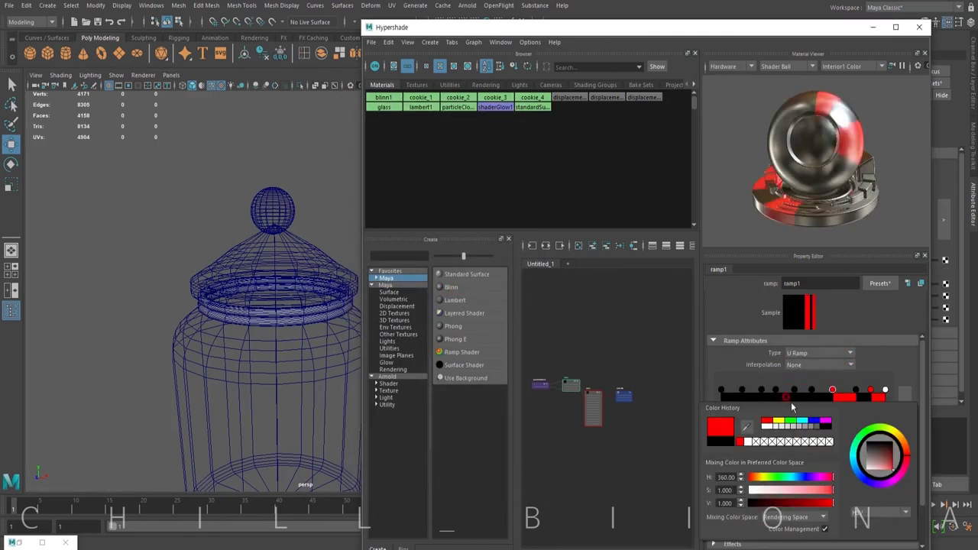
click(738, 390)
click(802, 448)
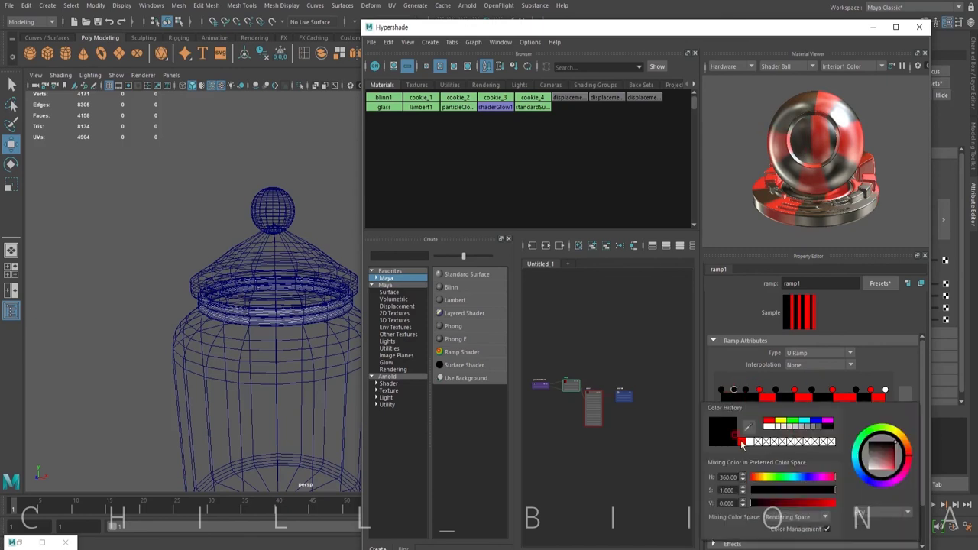
click(764, 423)
drag(831, 391, 738, 395)
- Assign the striped ramp material to the jar's rim and recolour some red stops green
click(325, 310)
right_click(325, 310)
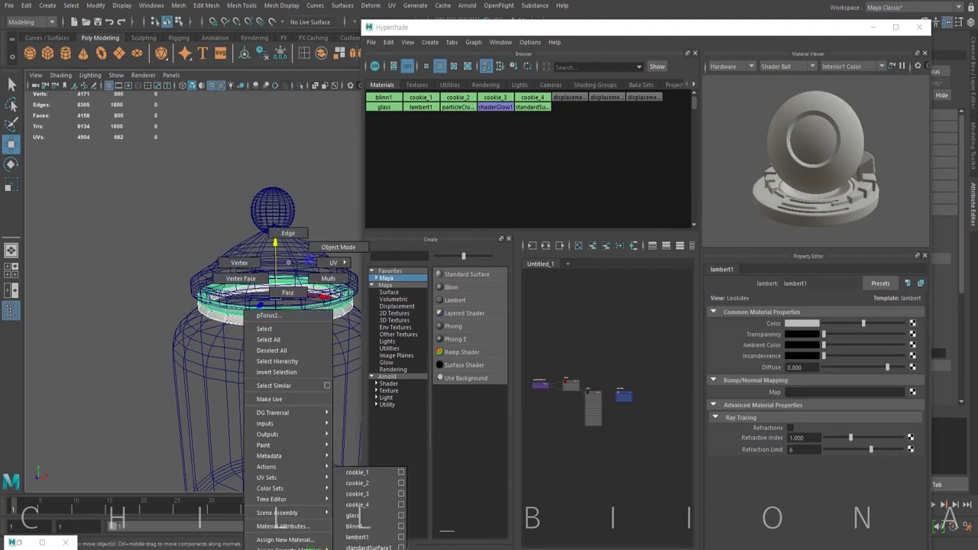
click(367, 527)
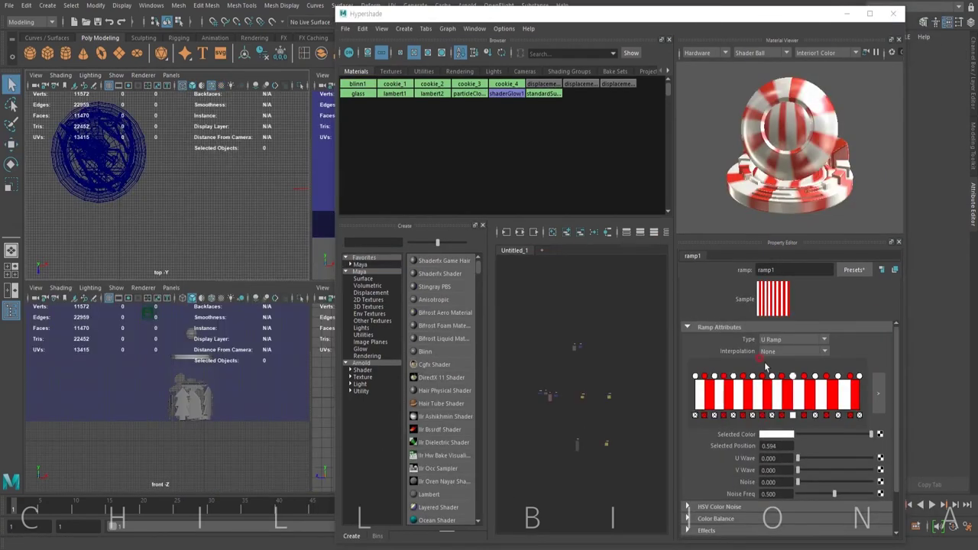
click(766, 376)
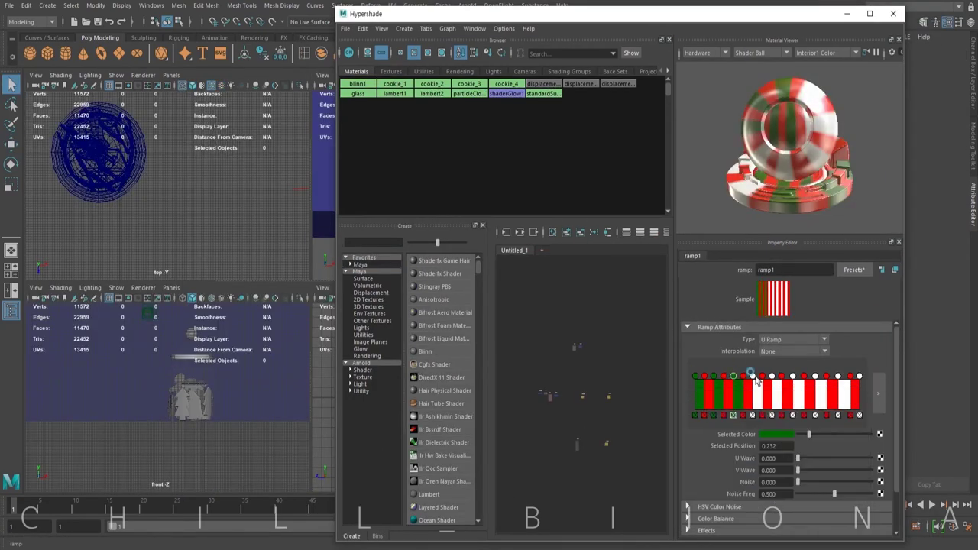
click(812, 376)
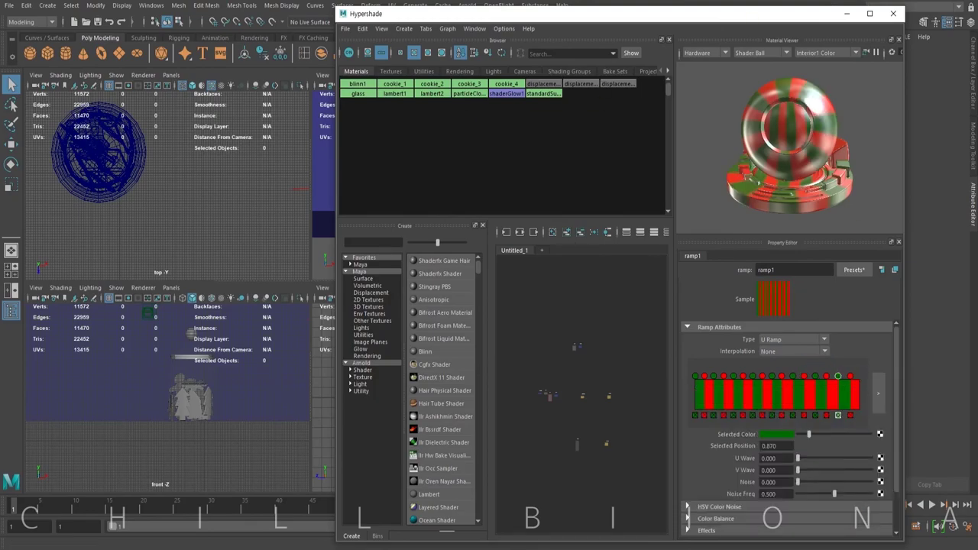